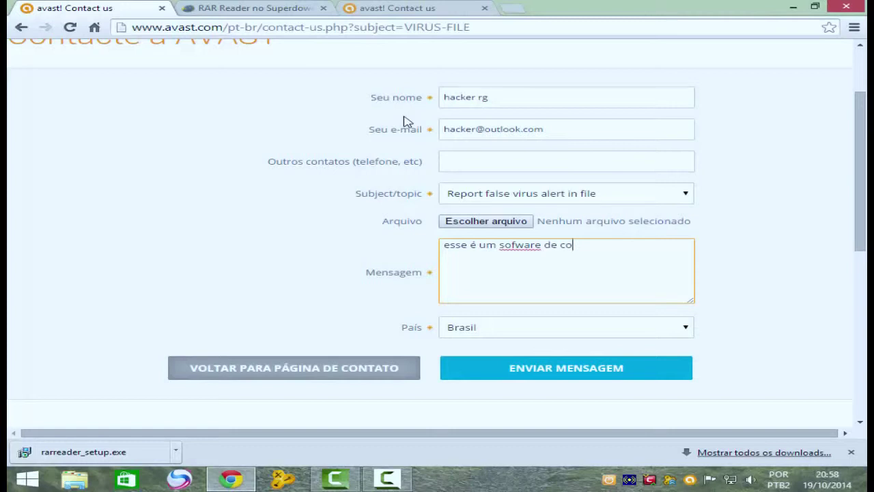
Complete the report message as "esse é um software de compaquitação", correcting the misspelled word "sofware"
text(aquitação)
right_click(525, 247)
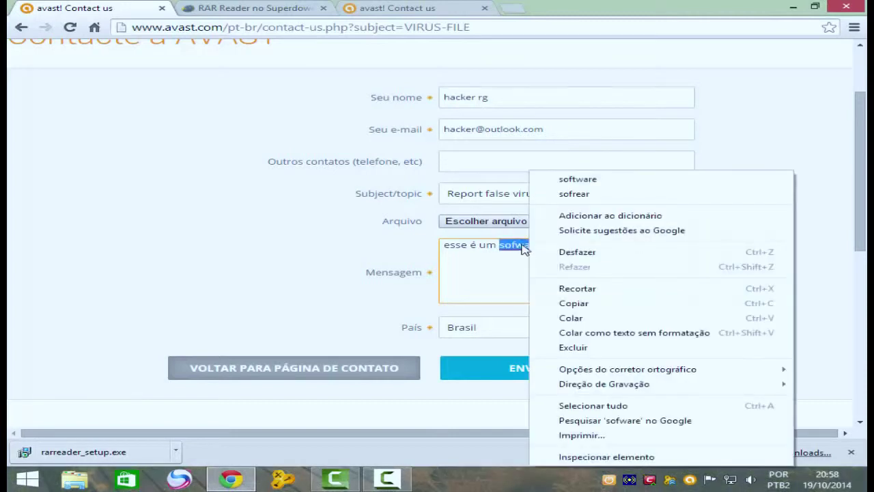
click(560, 179)
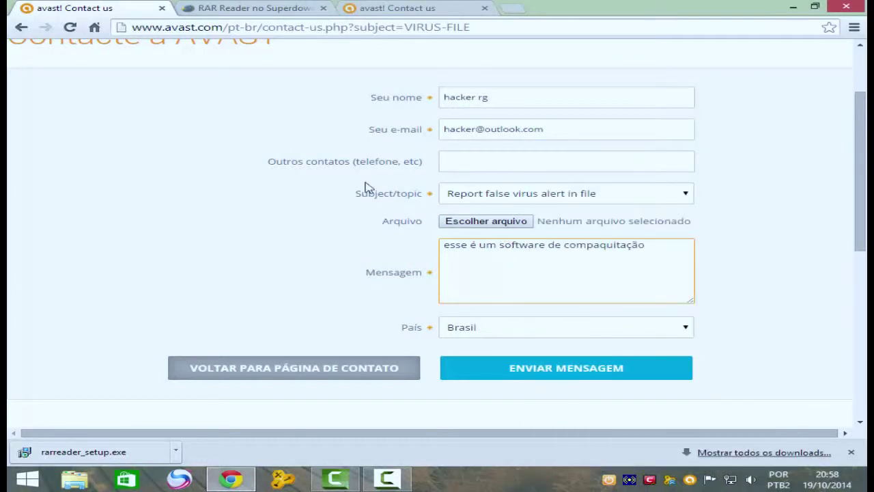
drag(497, 102, 437, 105)
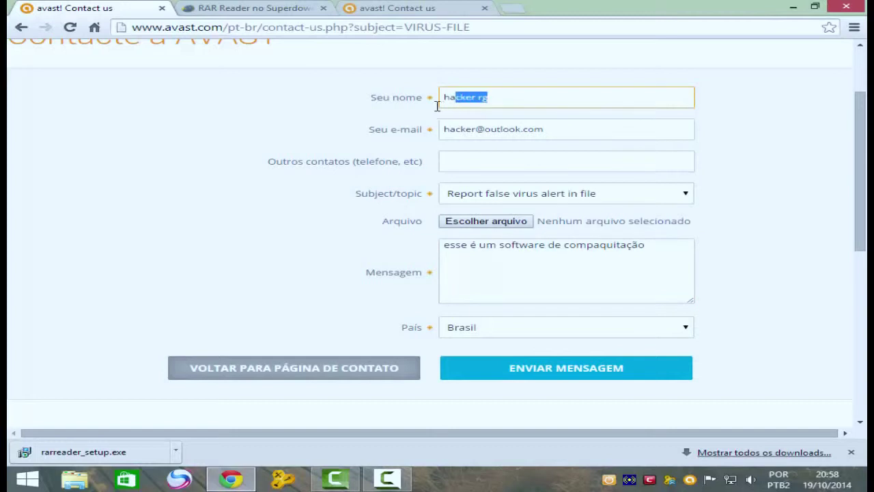
drag(579, 134, 475, 131)
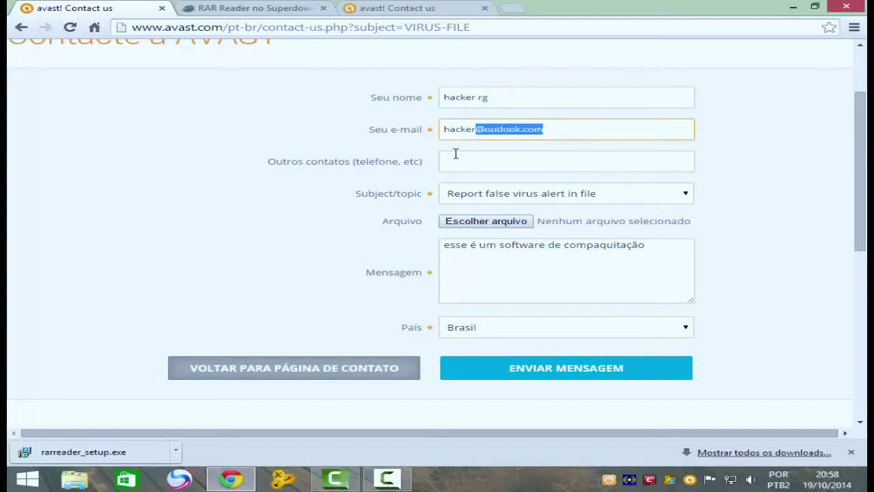
click(464, 161)
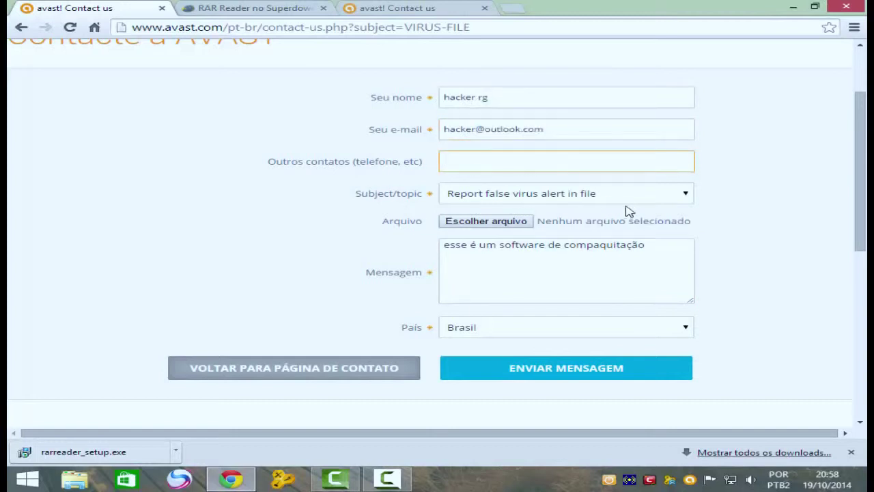
click(686, 198)
click(686, 198)
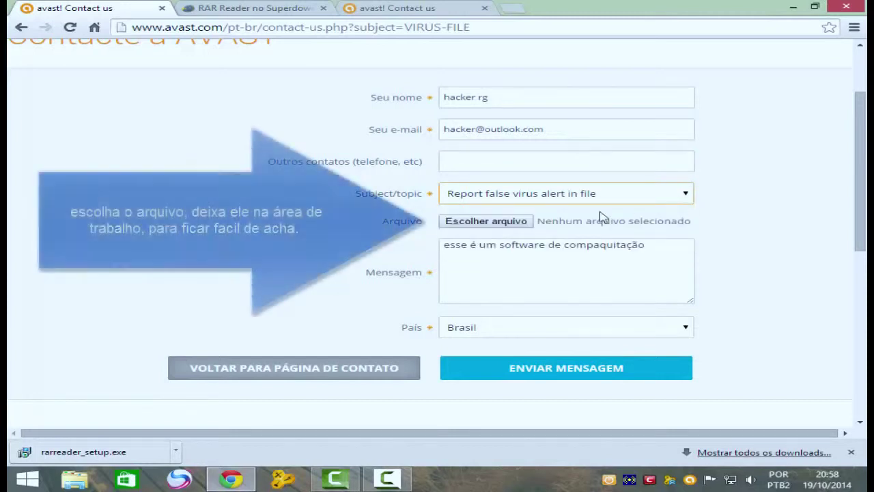
click(497, 226)
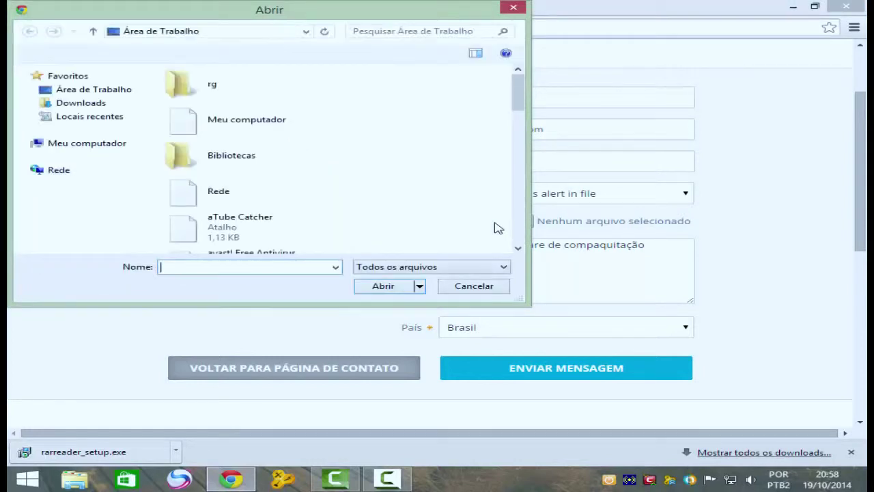
click(79, 110)
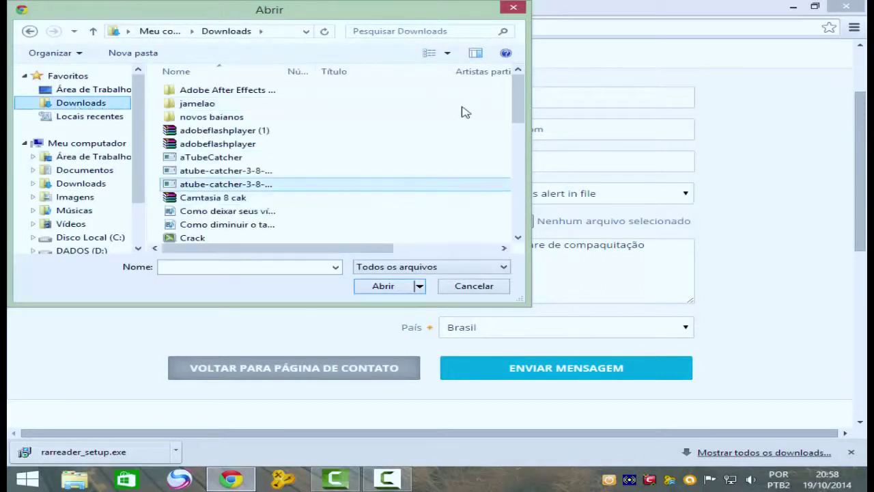
drag(519, 101, 519, 216)
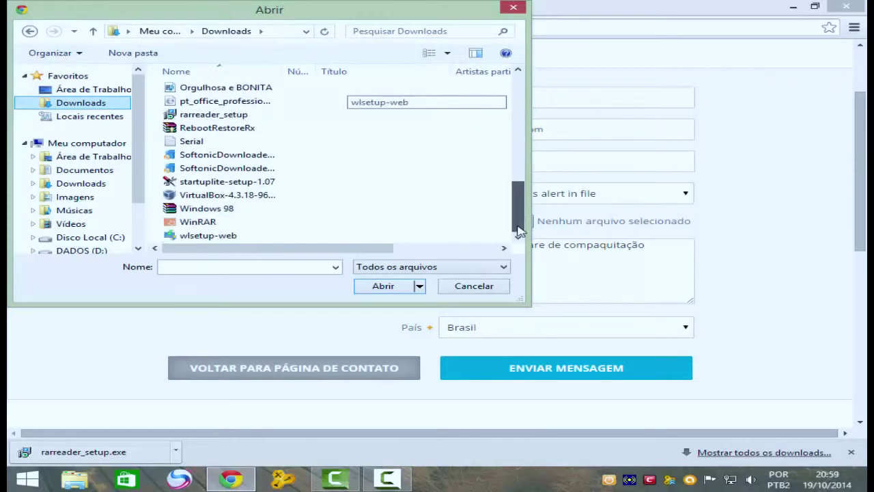
drag(517, 179, 498, 184)
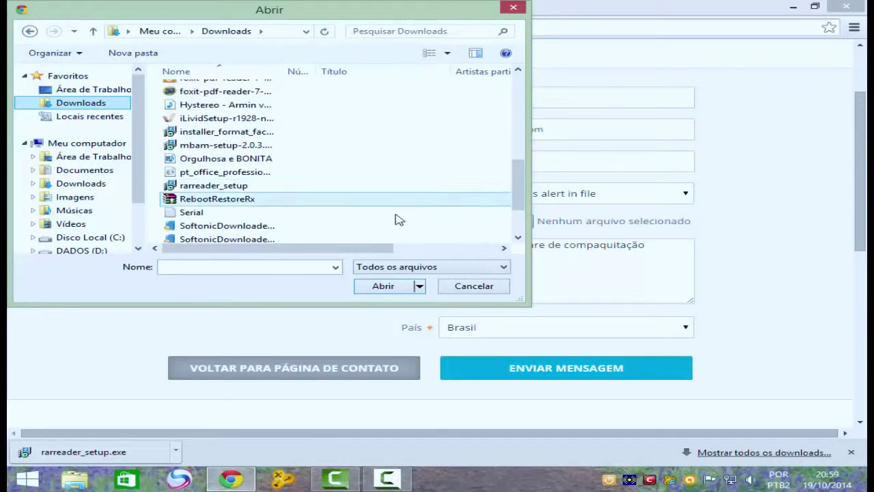
Show the downloaded rarreader_setup.exe in its folder and move it from Downloads to the desktop
right_click(83, 451)
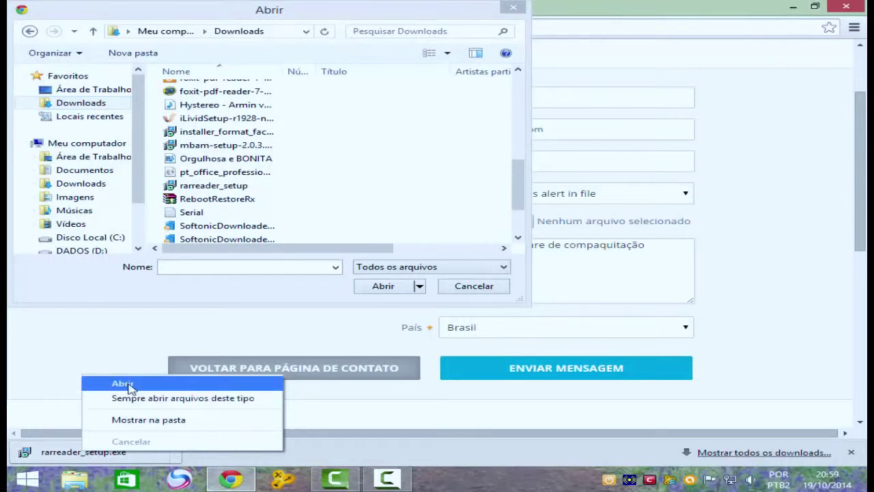
click(152, 419)
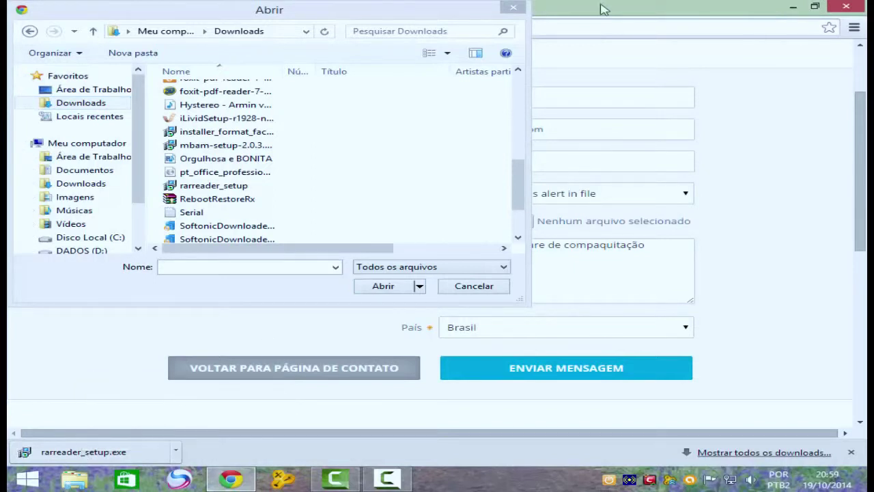
click(517, 8)
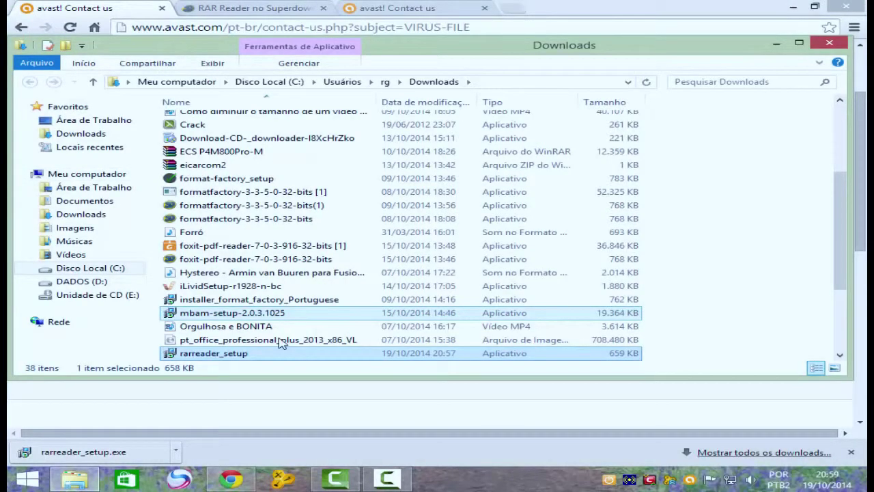
drag(271, 353, 106, 126)
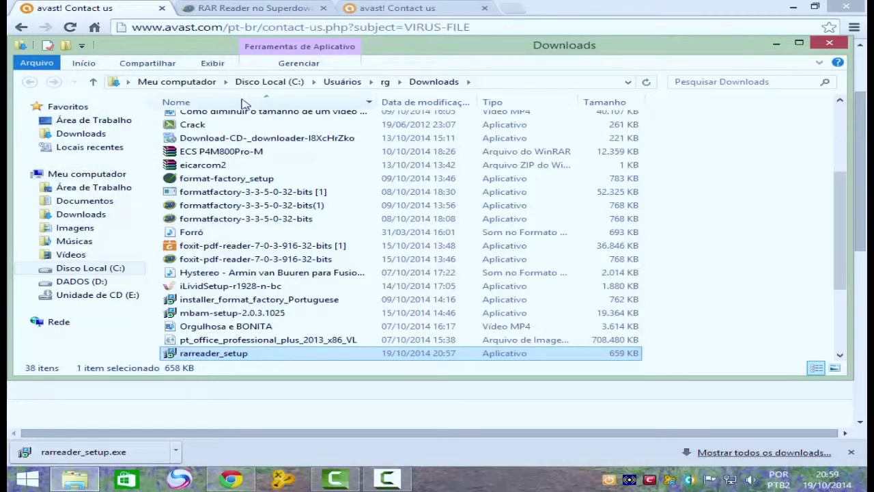
double_click(177, 354)
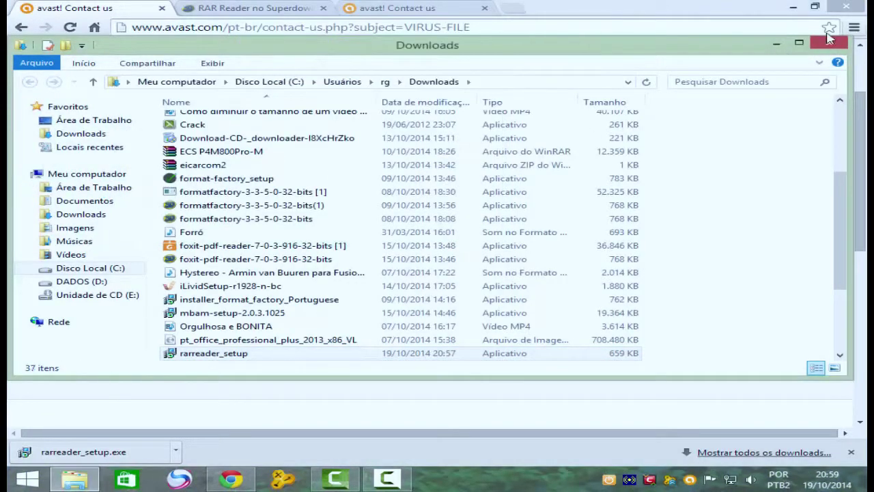
click(827, 45)
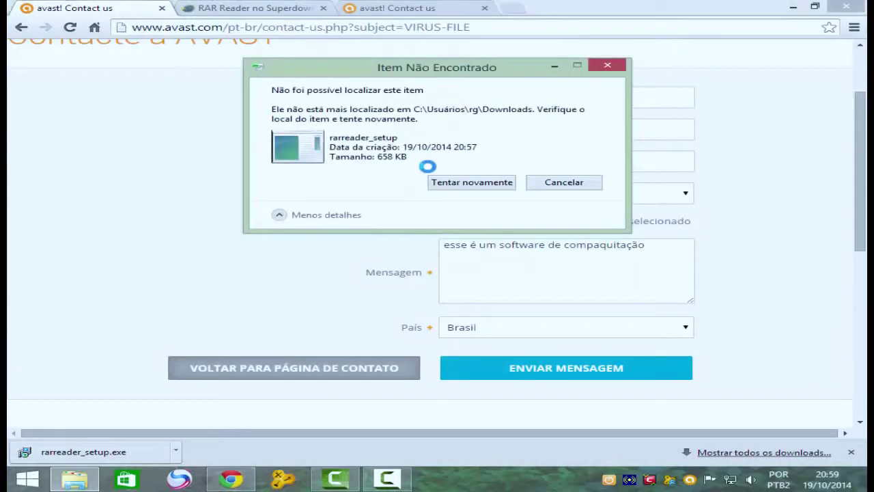
click(500, 183)
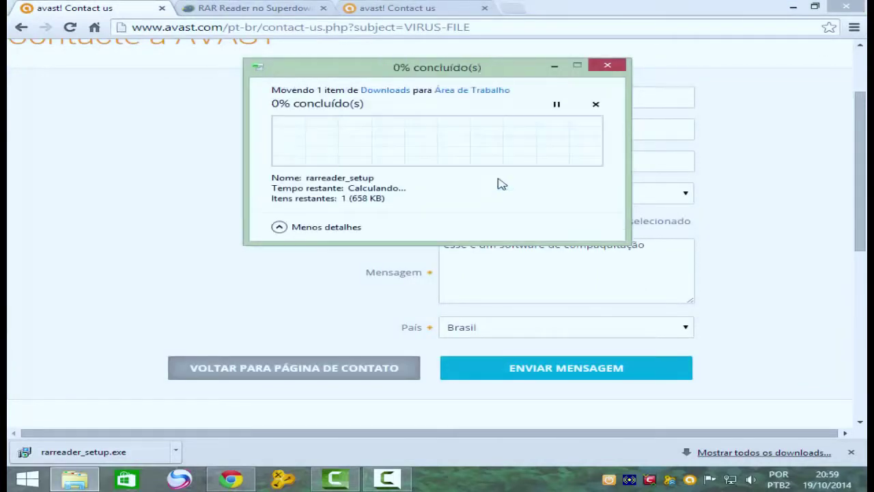
click(501, 183)
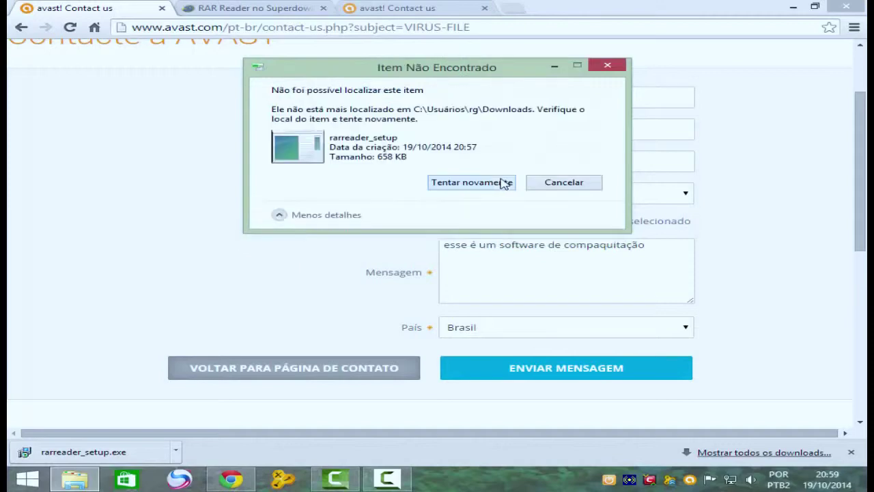
click(554, 187)
Attach rarreader_setup from the desktop to the false virus alert report and send the message
click(476, 219)
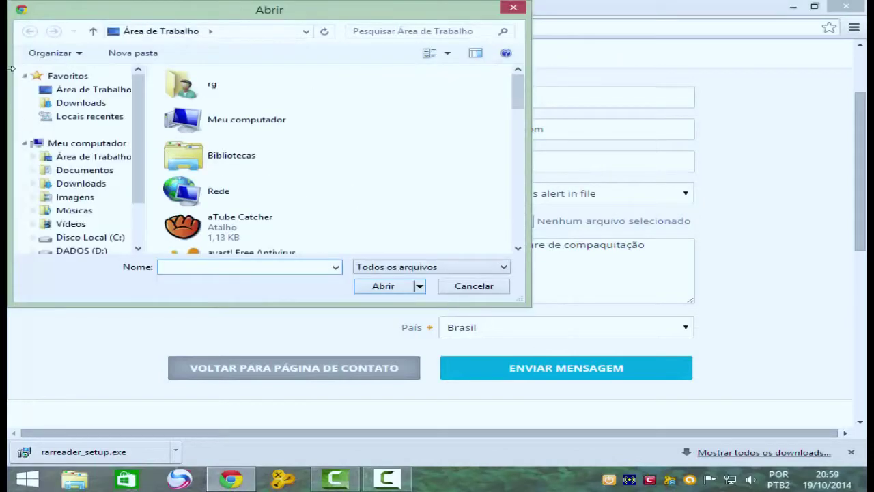
drag(517, 112, 509, 227)
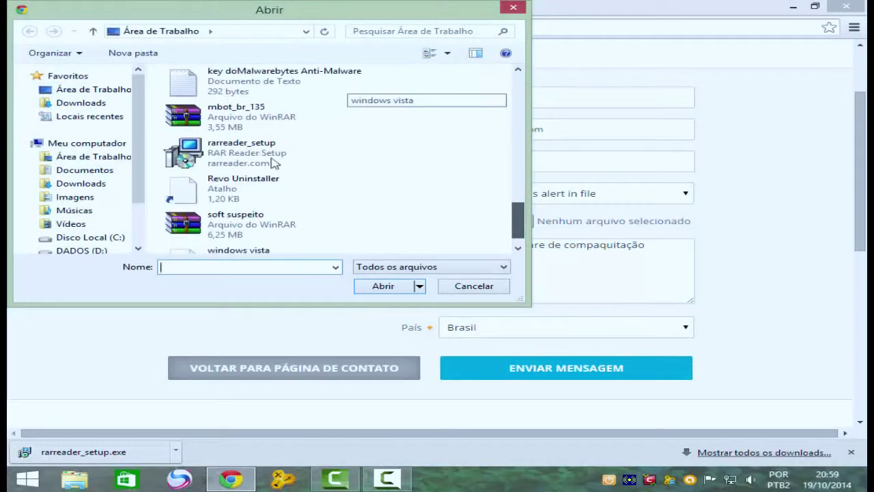
double_click(232, 146)
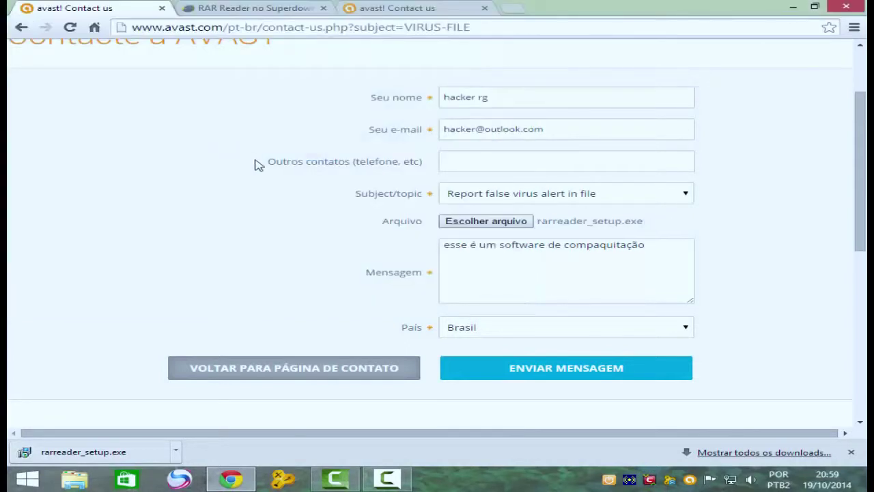
click(477, 368)
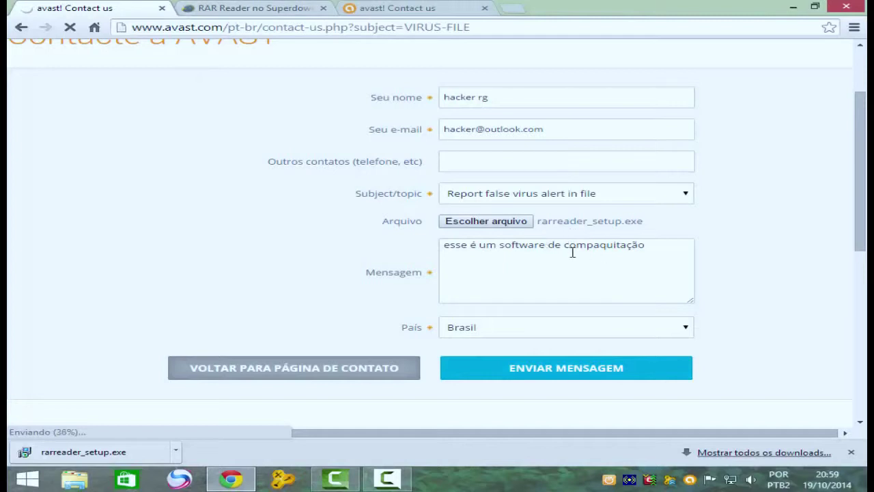
Copy the web address of the RAR Reader download page on Superdownloads
click(212, 7)
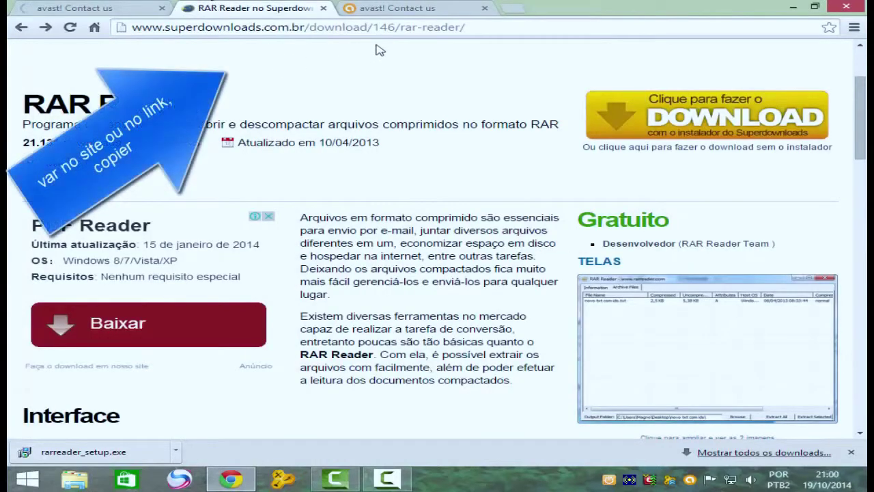
click(473, 27)
key(ctrl+c)
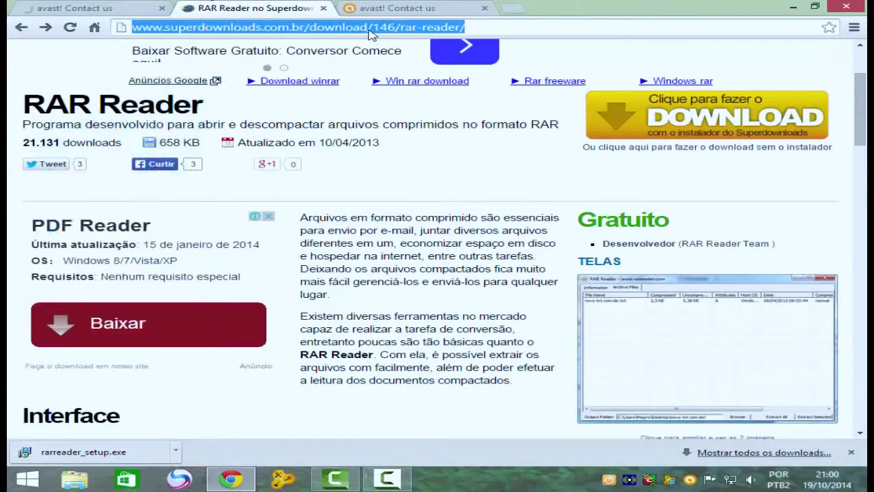
right_click(370, 31)
click(405, 76)
In the second avast! contact form, set the subject to "Report false virus alert on website"
click(366, 8)
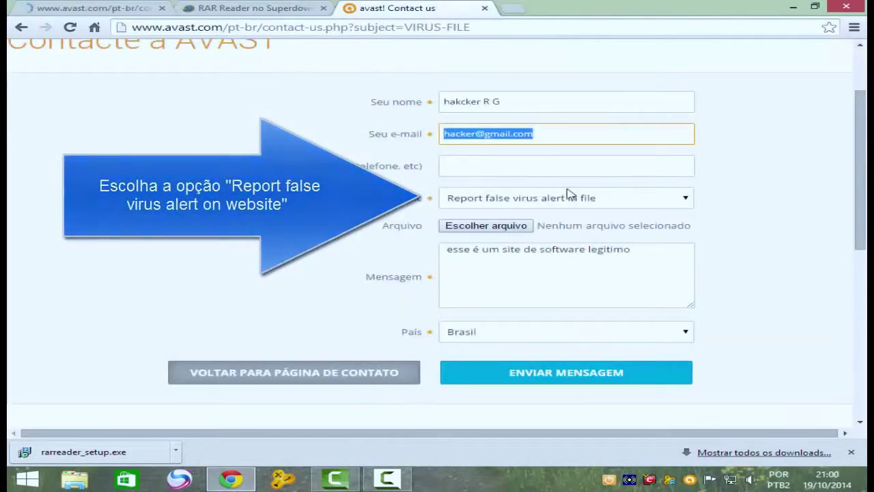
click(685, 198)
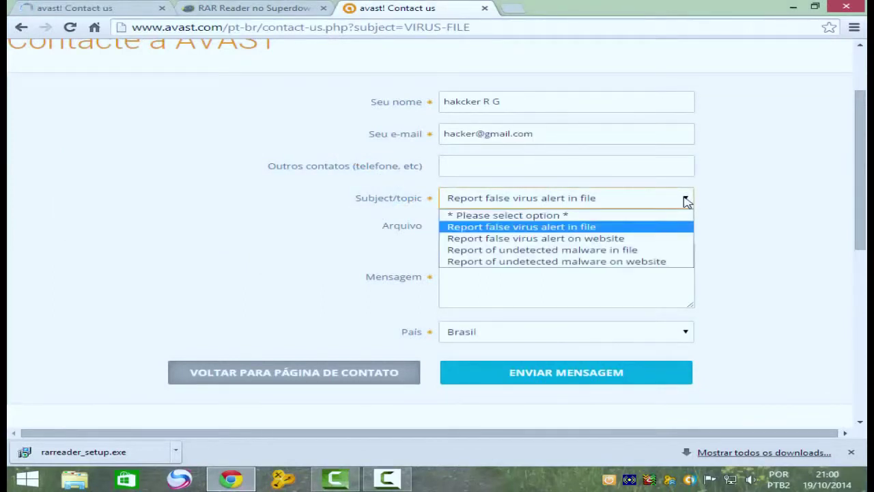
click(645, 242)
Paste the copied RAR Reader page address as the reported website and send the message
click(644, 236)
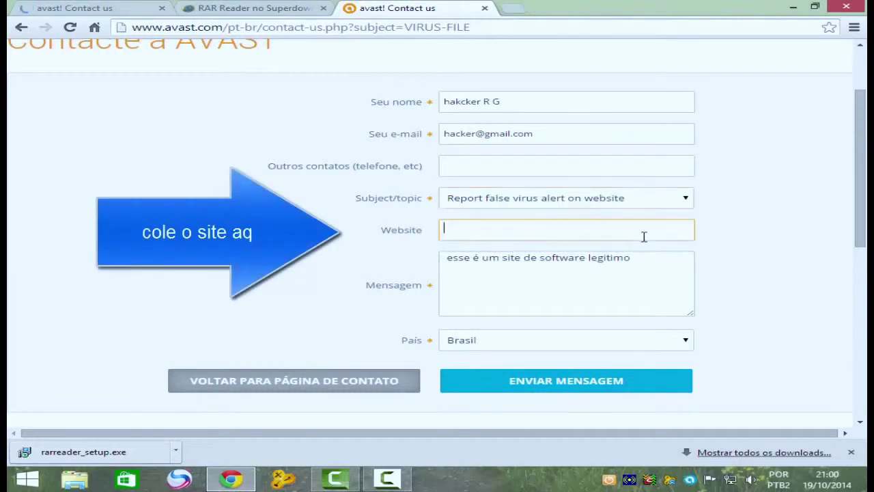
right_click(643, 237)
click(645, 312)
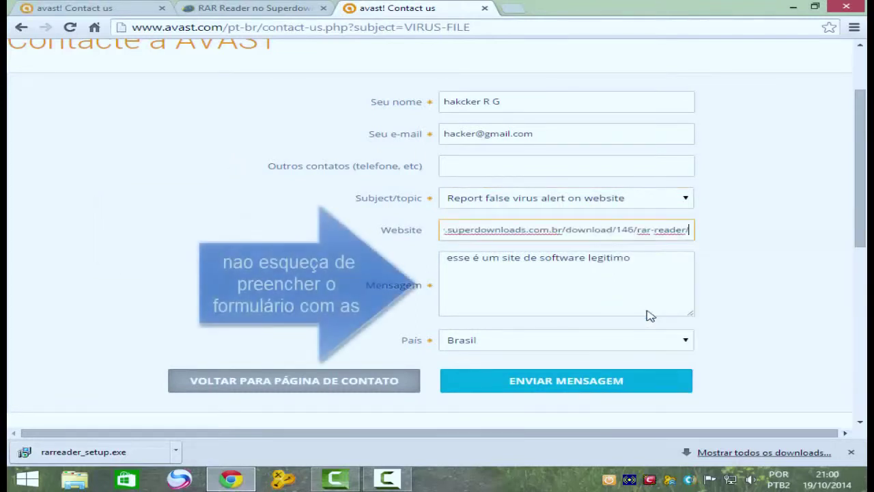
click(505, 378)
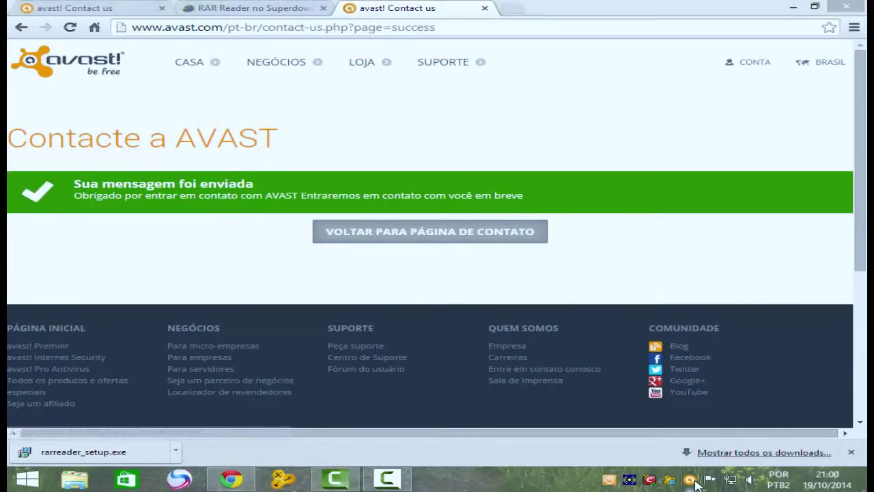
In avast! Free Antivirus, open the quarantine to examine the isolated files, and close it
click(404, 484)
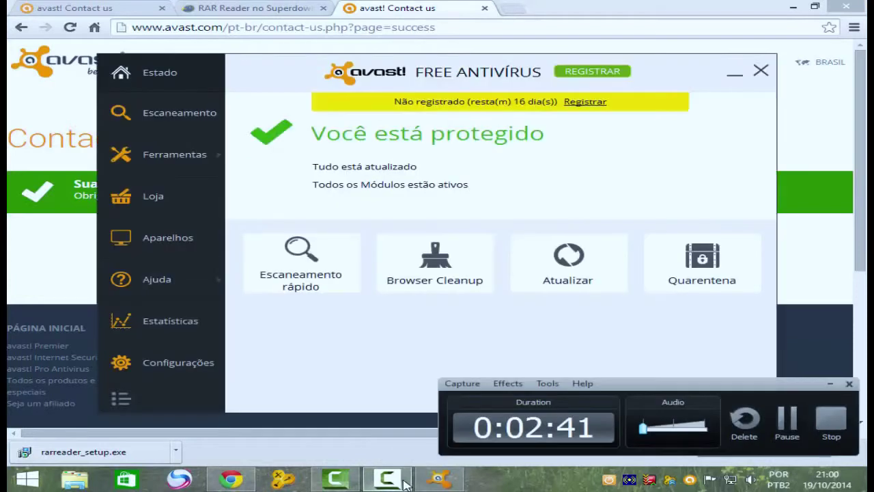
click(404, 483)
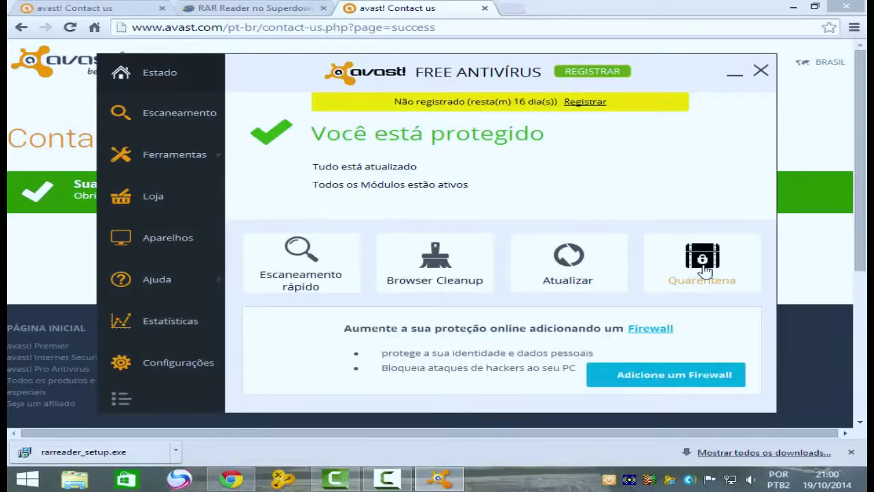
click(704, 271)
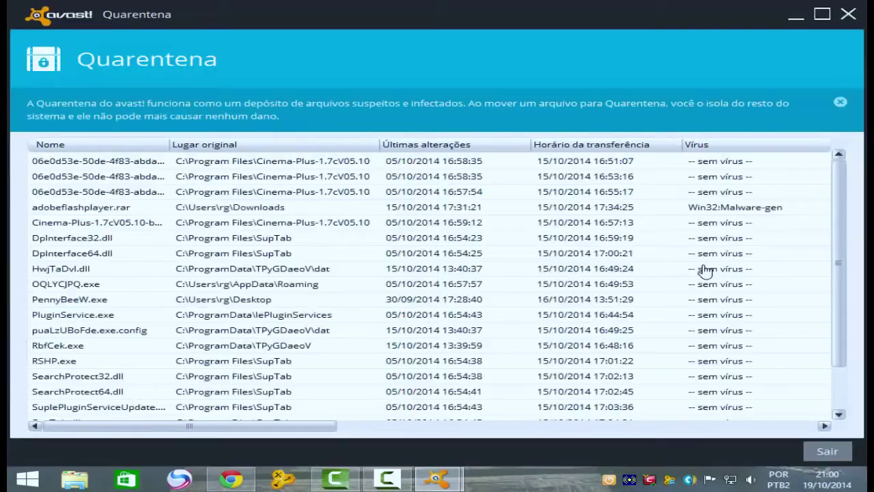
click(848, 15)
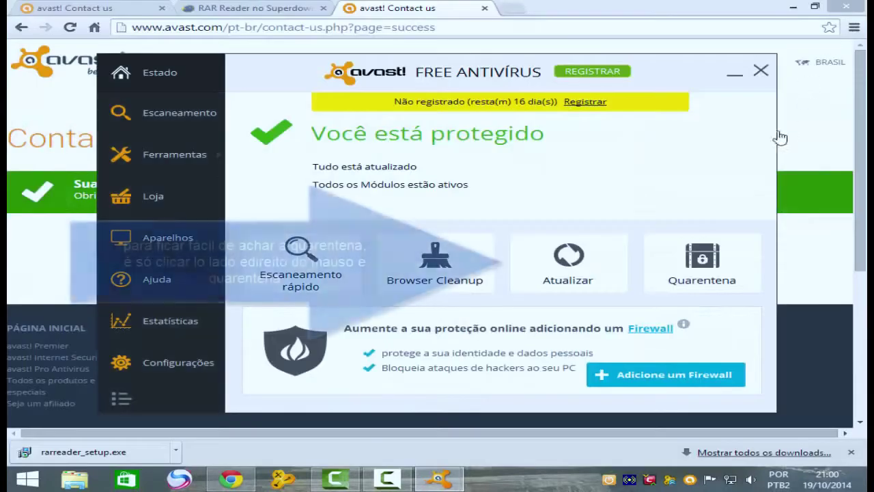
Show the options for changing the Atualizar shortcut on the antivirus status page, and dismiss them
right_click(598, 266)
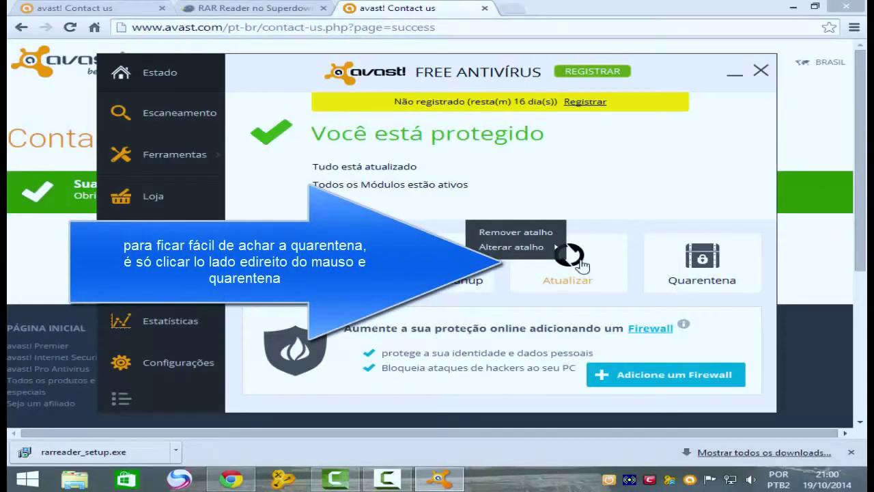
mouse_move(519, 247)
click(628, 288)
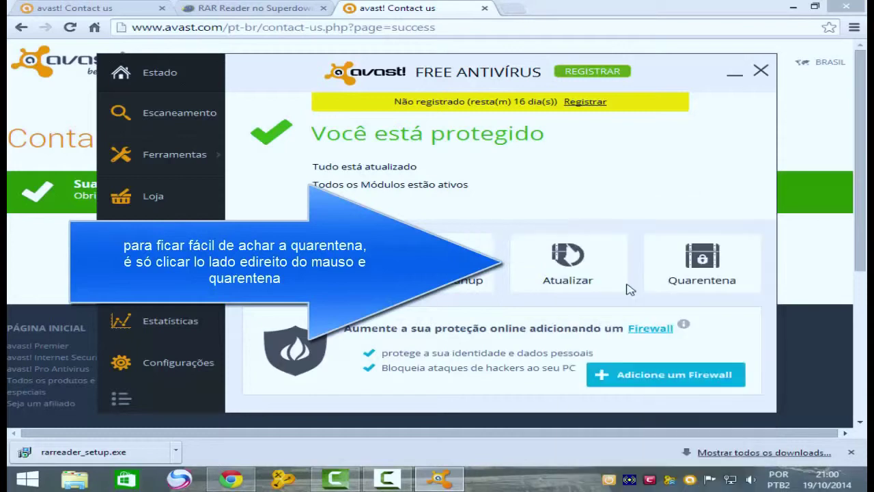
Open the quarantine and add the rarreader_setup file from the Área de Trabalho folder to it
click(567, 263)
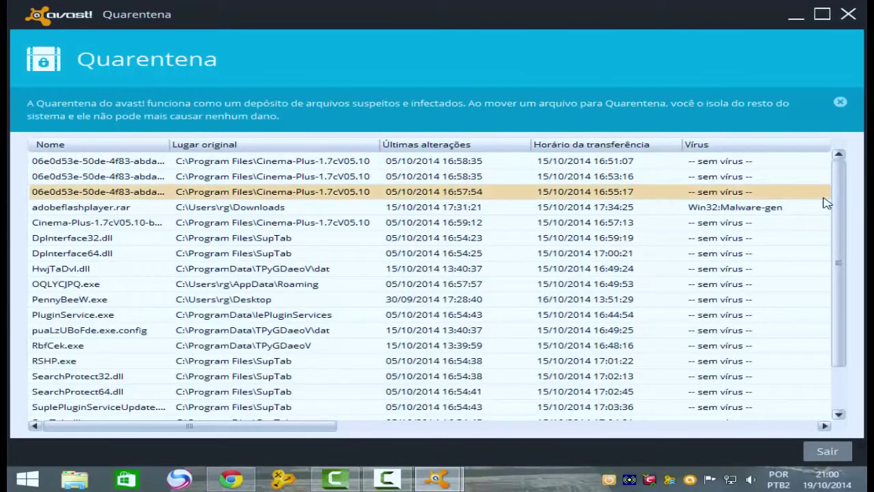
drag(839, 198, 846, 321)
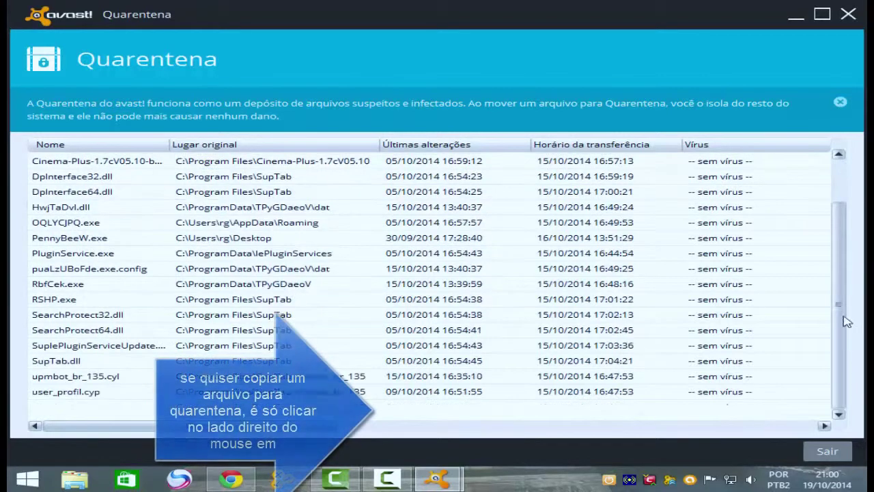
right_click(461, 414)
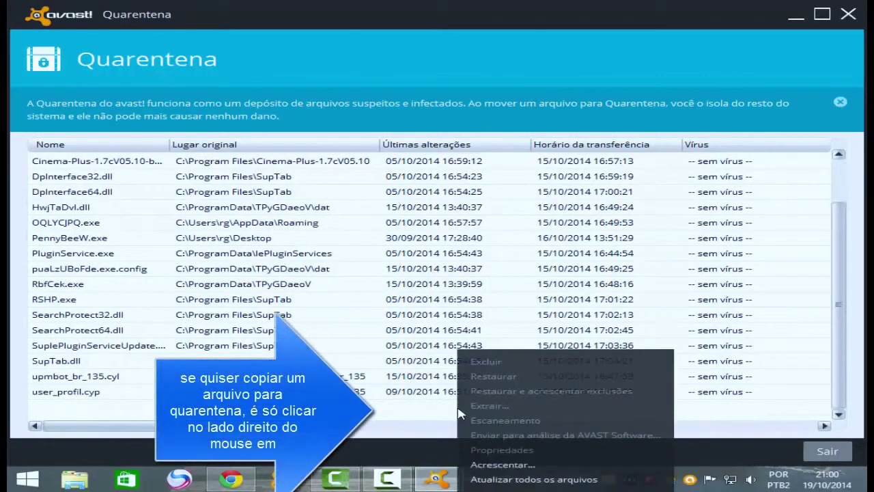
click(533, 478)
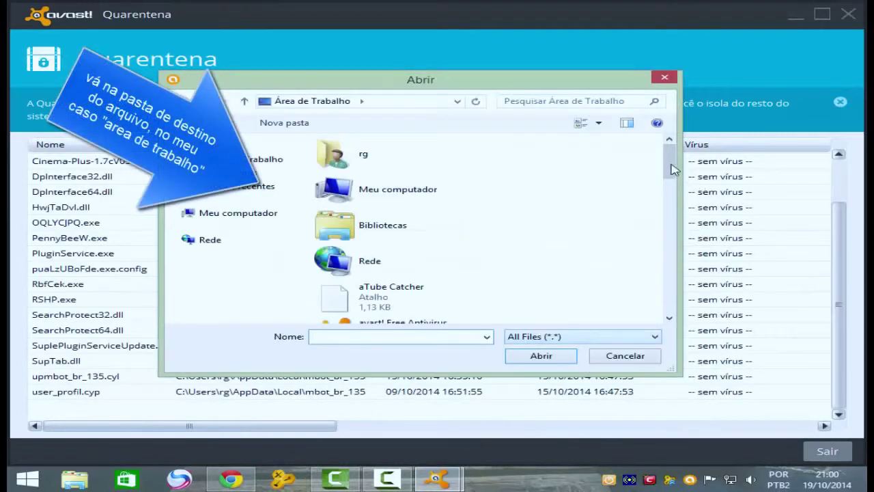
drag(672, 170, 654, 314)
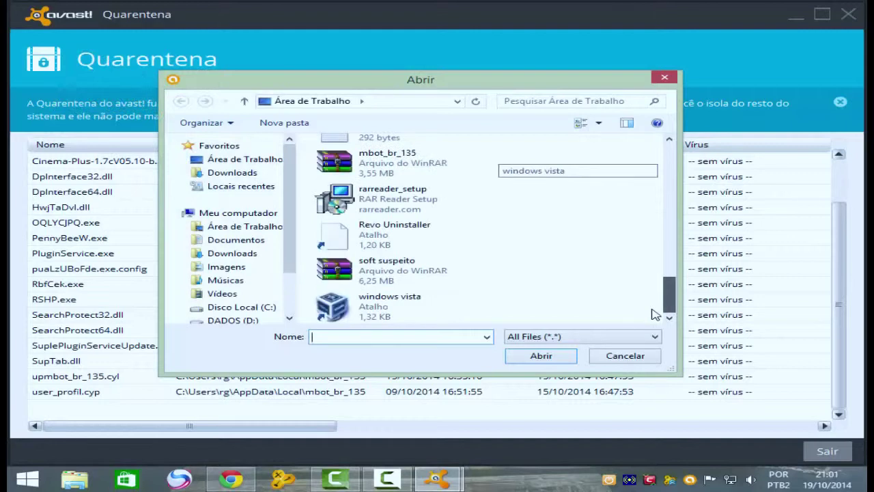
double_click(403, 208)
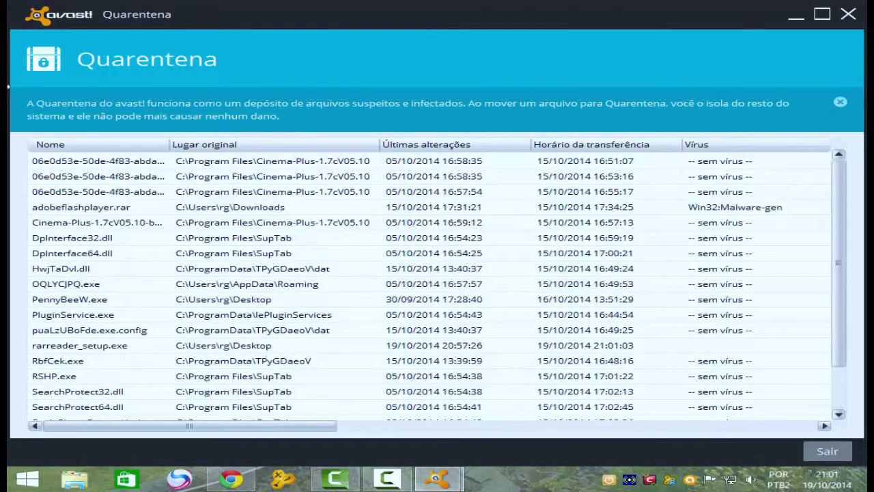
Select all files in the quarantine list and delete them, confirming the deletion
click(39, 161)
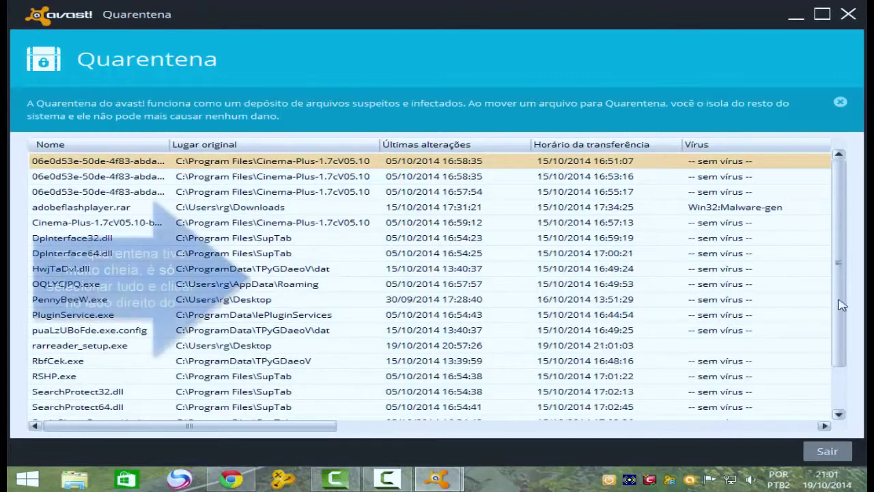
click(841, 391)
drag(725, 403, 642, 183)
right_click(642, 182)
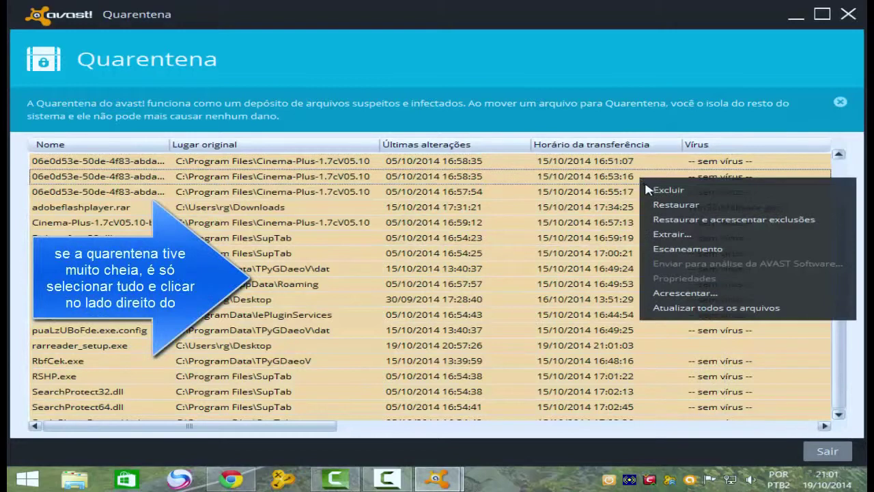
click(648, 189)
click(470, 280)
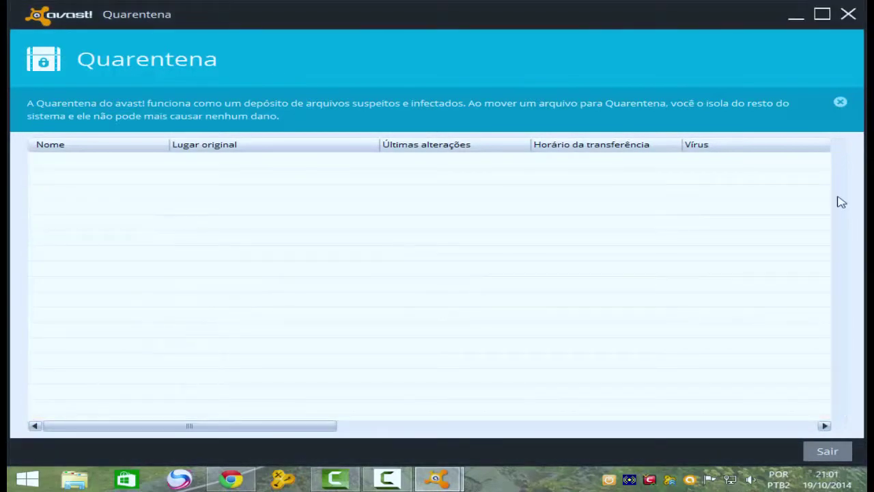
Add the desktop file rarreader_setup to the emptied quarantine
right_click(520, 231)
click(556, 347)
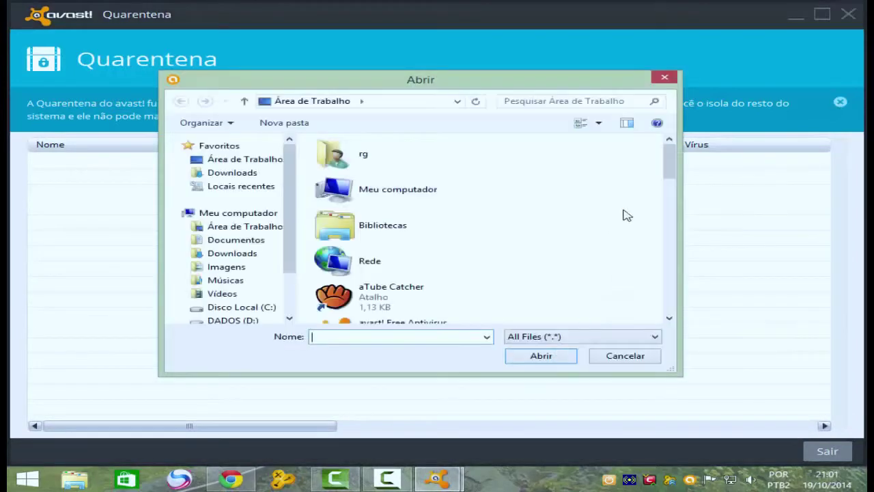
drag(672, 170, 669, 289)
scroll(437, 294, down, 1)
click(430, 285)
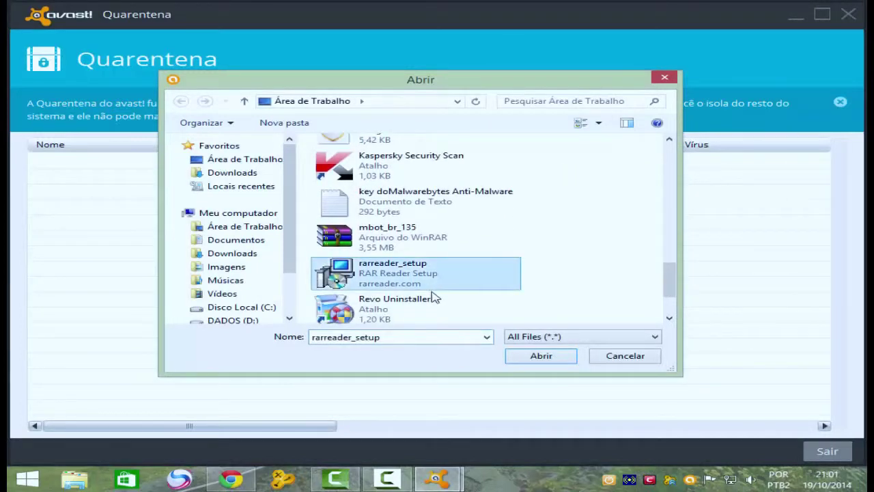
double_click(424, 273)
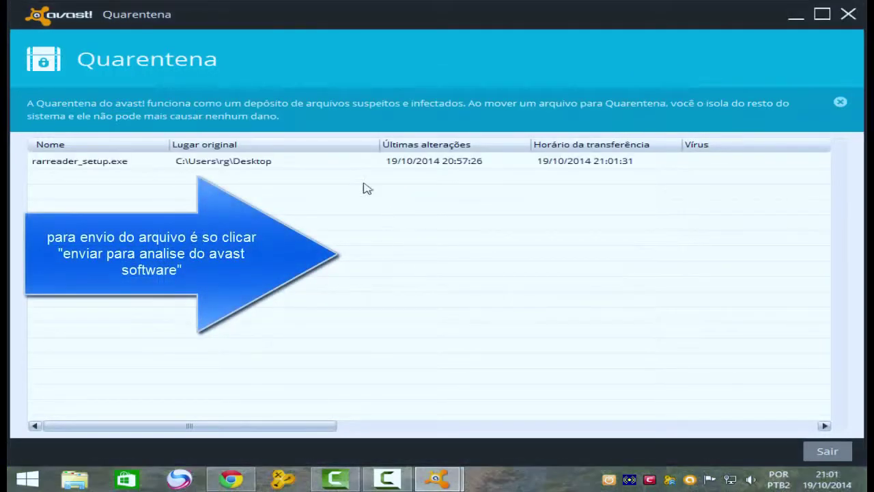
Start submitting the quarantined rarreader_setup.exe for AVAST Software analysis, with "Falso positivo" as the submission type
right_click(356, 169)
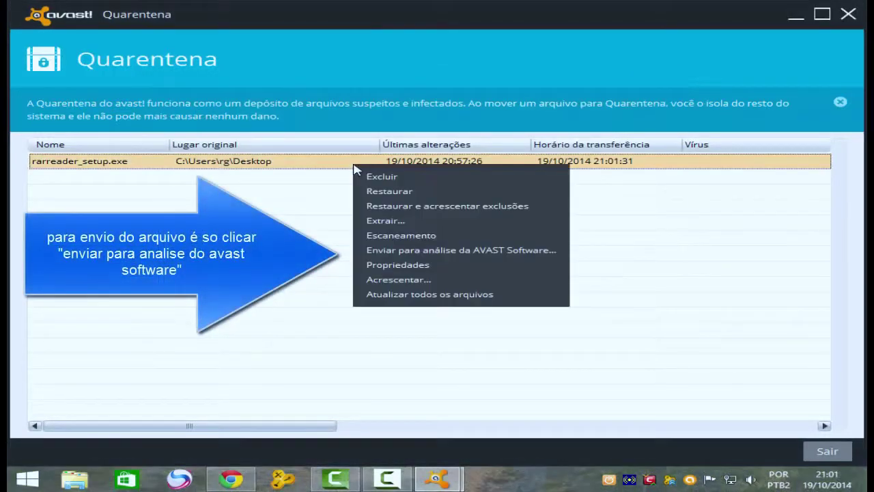
click(369, 250)
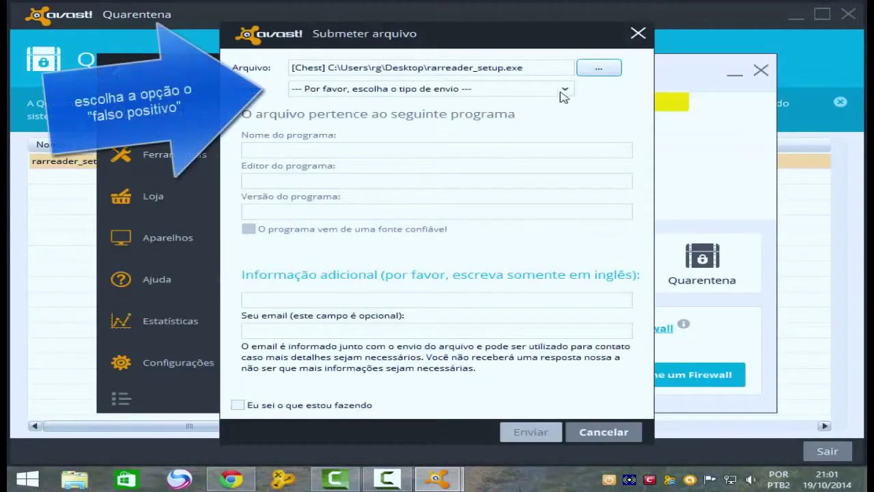
click(562, 90)
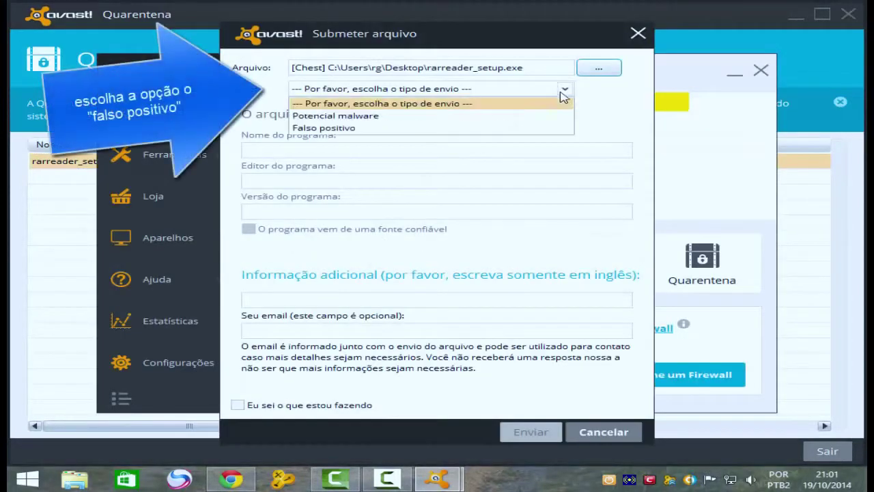
click(536, 129)
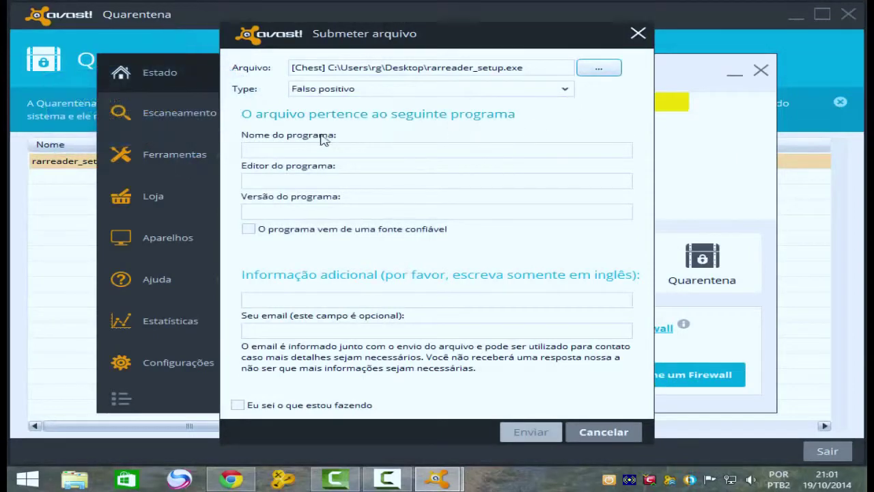
Switch to Chrome and copy the program title "RAR Reader" from the Superdownloads page
click(236, 477)
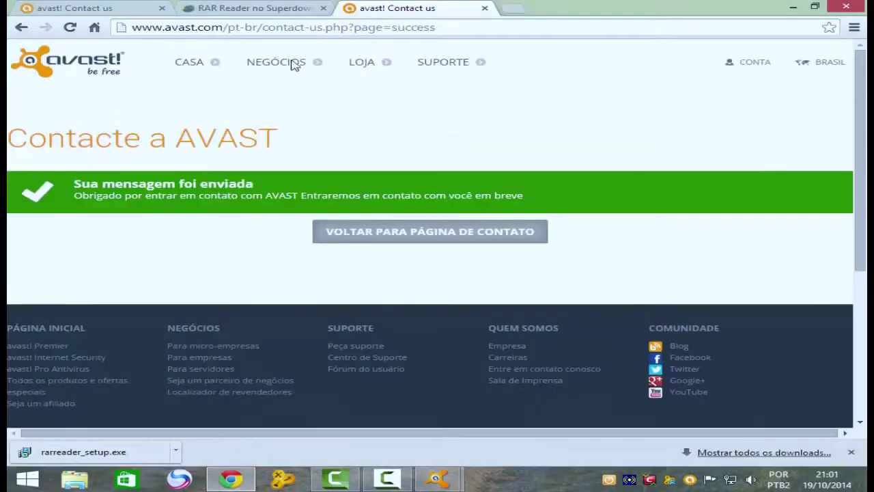
click(273, 7)
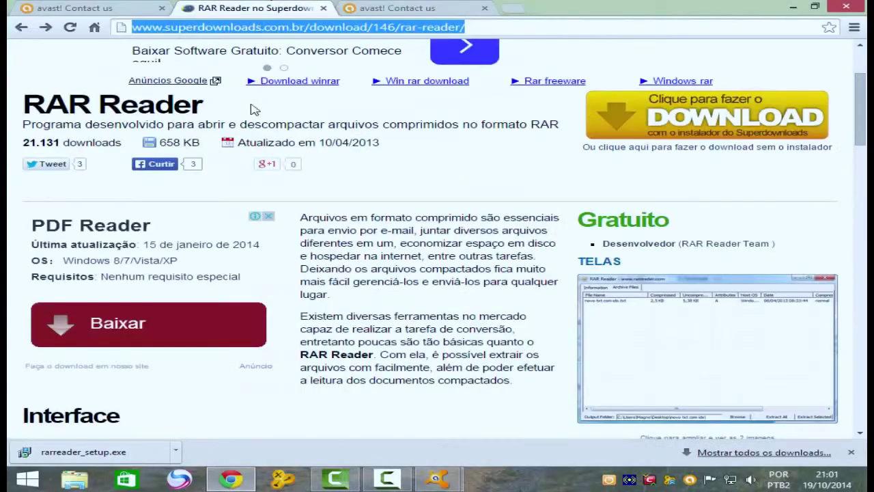
drag(217, 104, 28, 110)
right_click(30, 110)
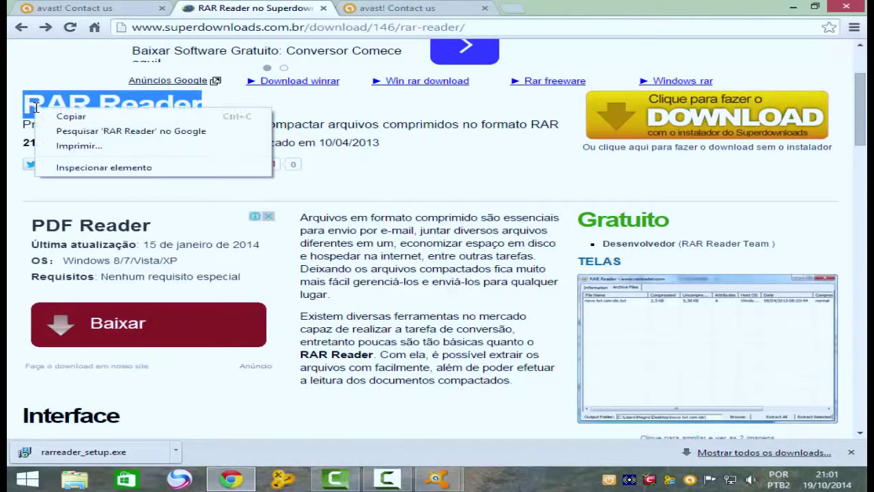
click(77, 119)
Return to the avast! file submission form and paste "RAR Reader" as the program name
mouse_move(440, 478)
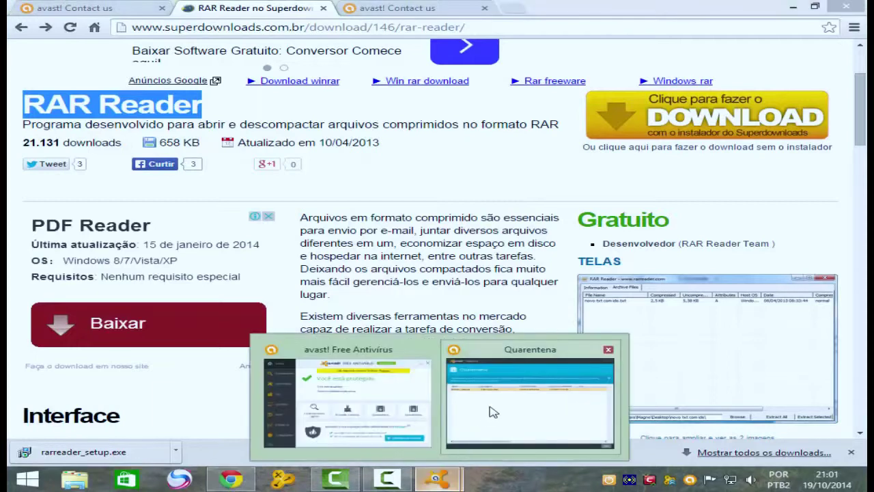
click(495, 408)
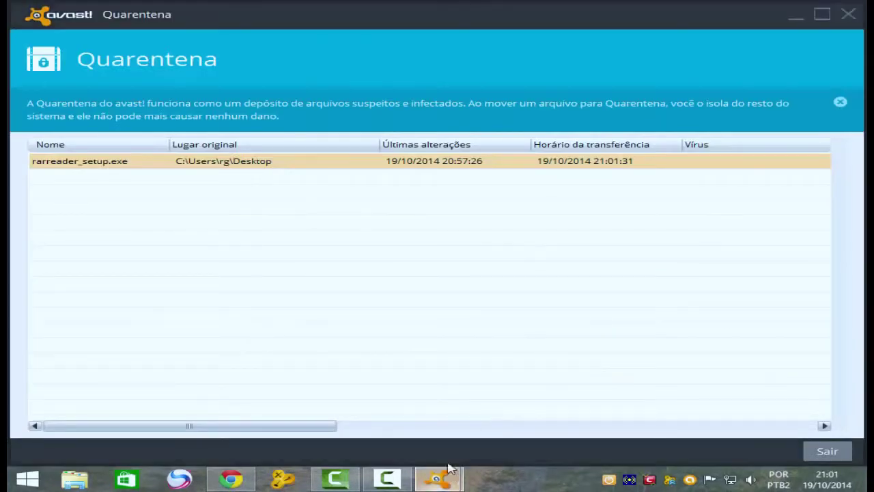
click(411, 400)
right_click(301, 151)
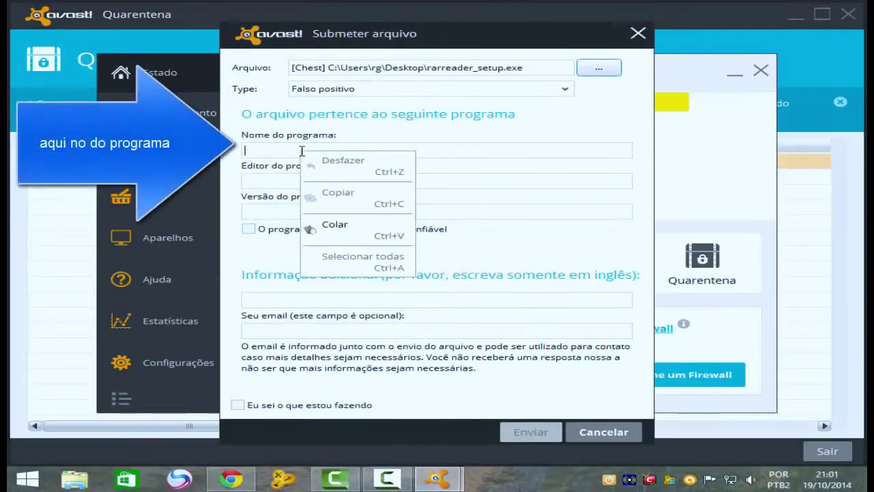
click(342, 226)
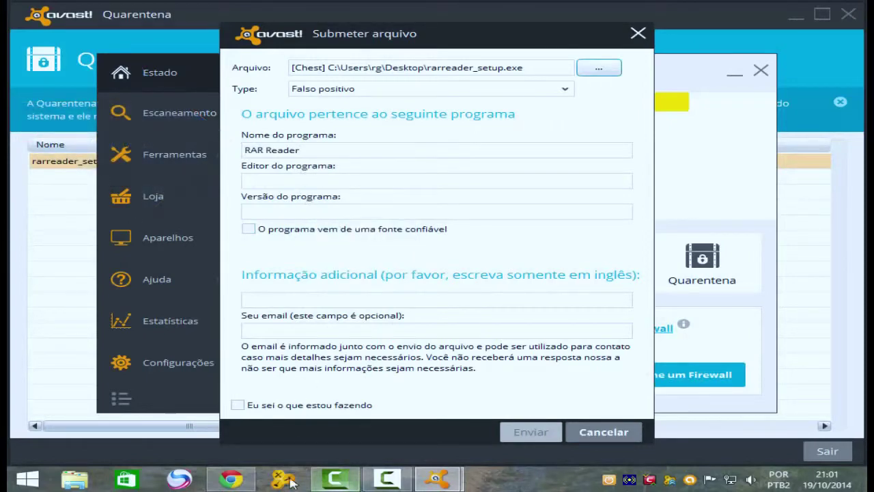
click(229, 478)
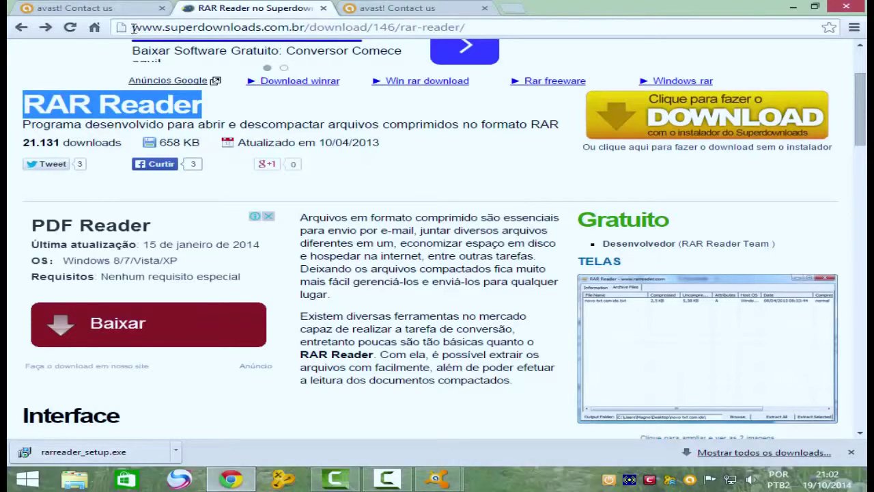
drag(132, 28, 305, 27)
right_click(305, 28)
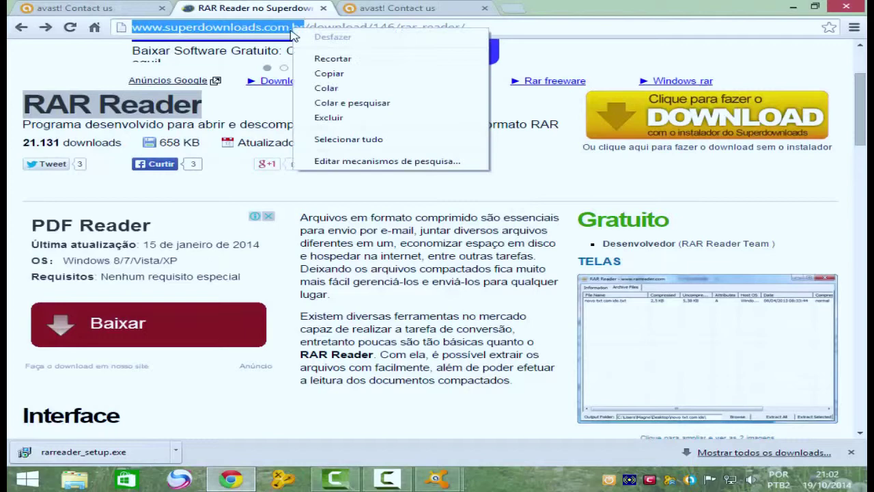
click(345, 72)
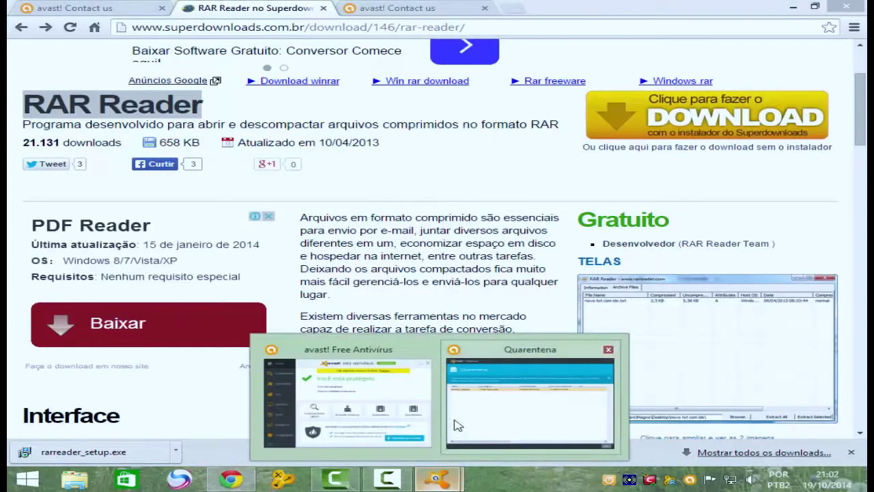
In the avast! submission form, paste the site address as the program's editor and mark the program as coming from a trusted source
click(420, 480)
mouse_move(419, 480)
click(341, 402)
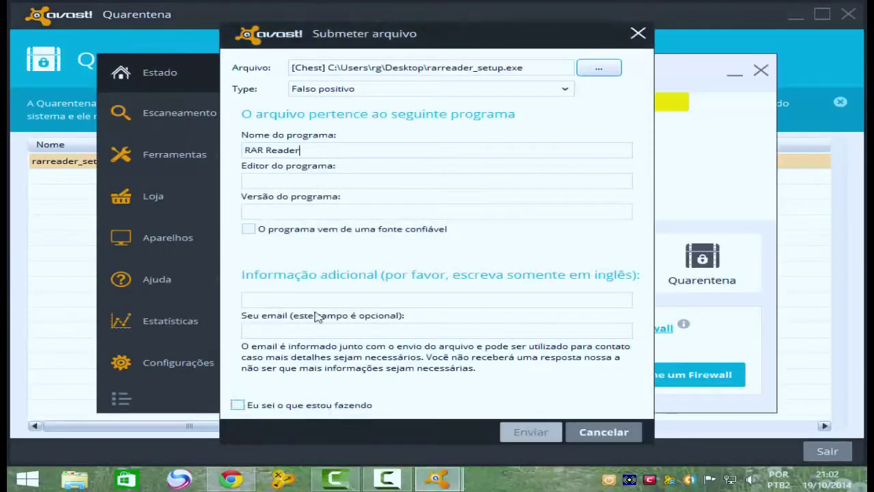
click(273, 181)
right_click(273, 181)
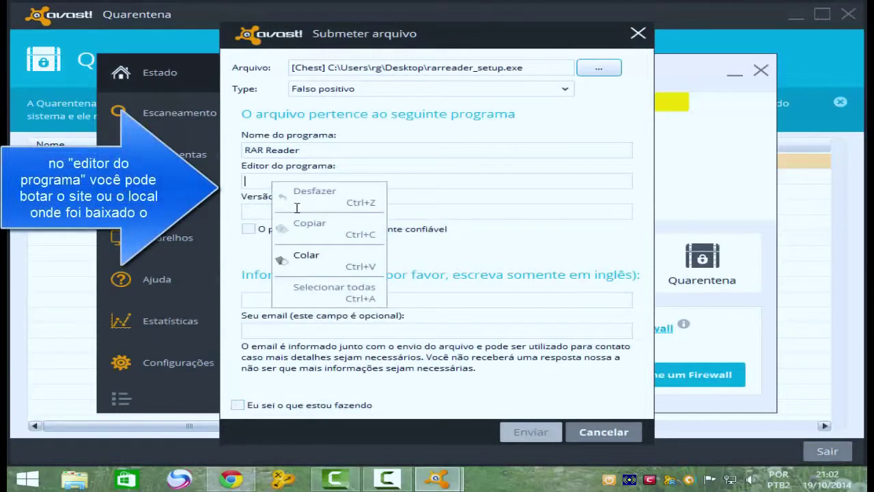
click(313, 256)
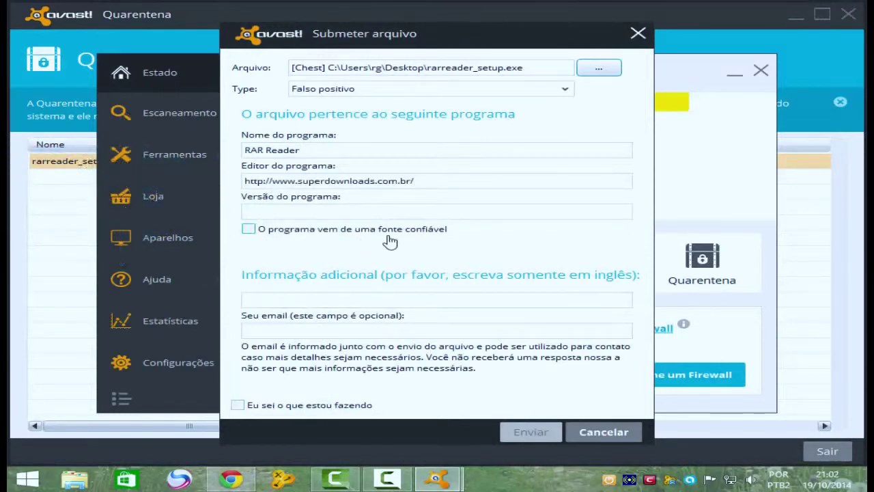
click(249, 230)
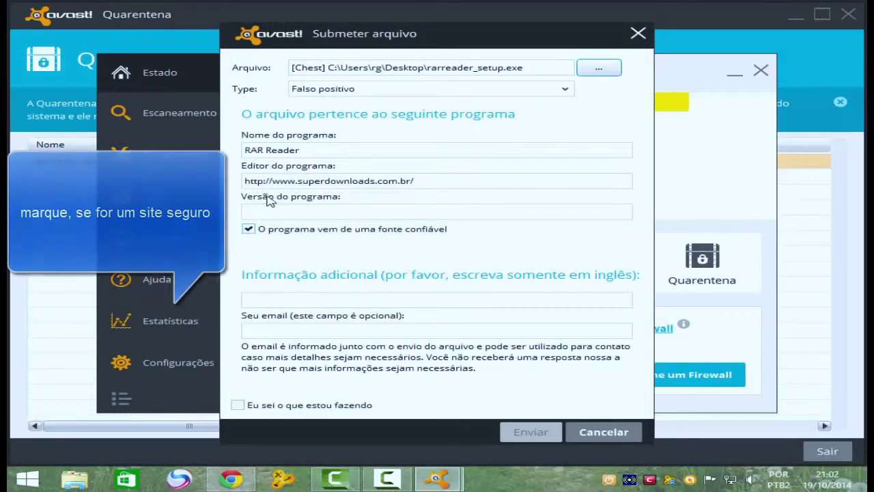
Switch to Chrome and look through the RAR Reader page on Superdownloads for the program's version number
click(232, 479)
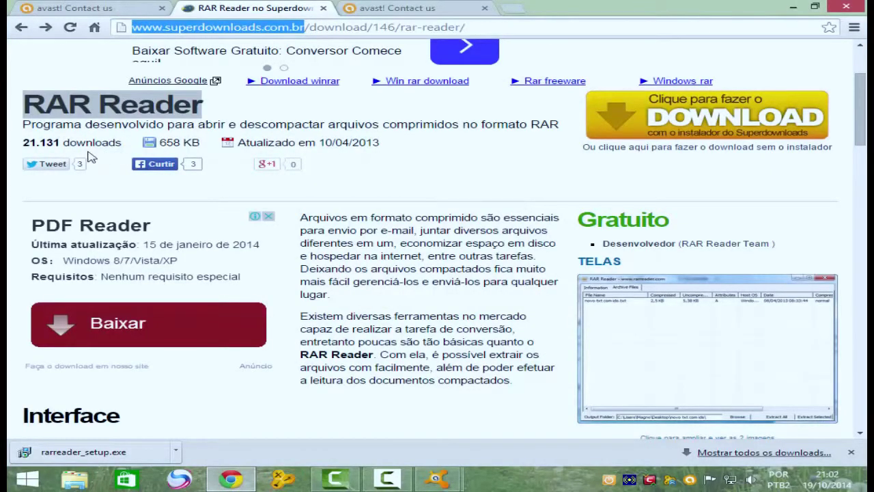
click(250, 114)
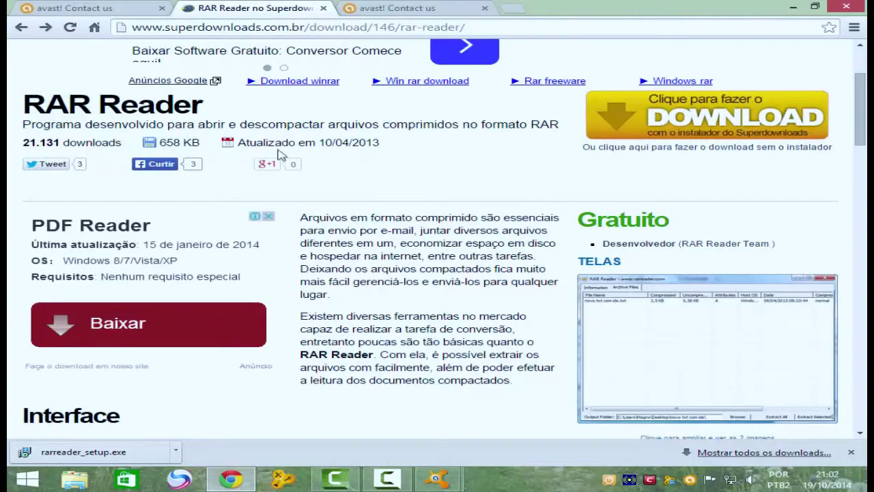
scroll(277, 154, up, 2)
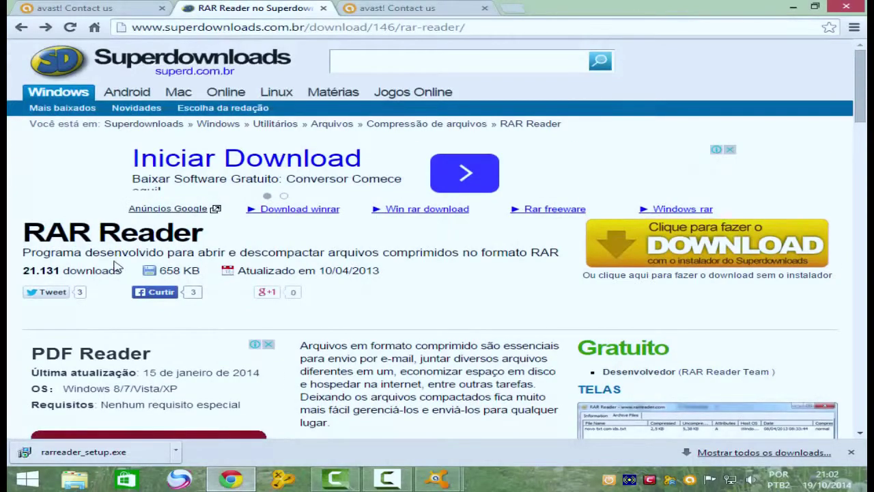
scroll(157, 231, down, 4)
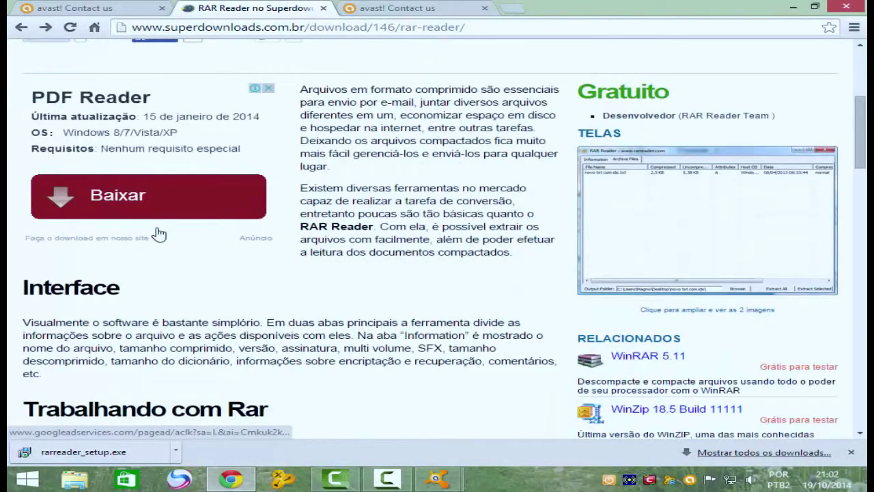
scroll(157, 234, down, 10)
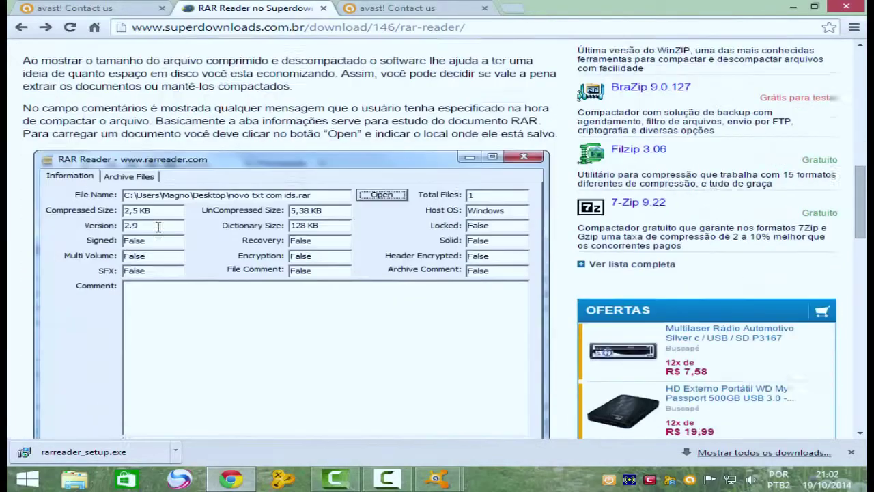
scroll(157, 232, down, 9)
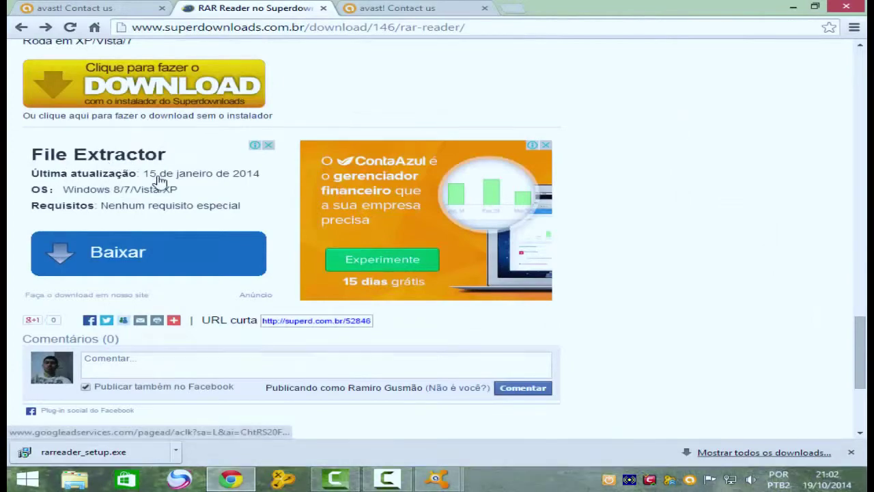
scroll(157, 181, down, 3)
scroll(157, 181, up, 8)
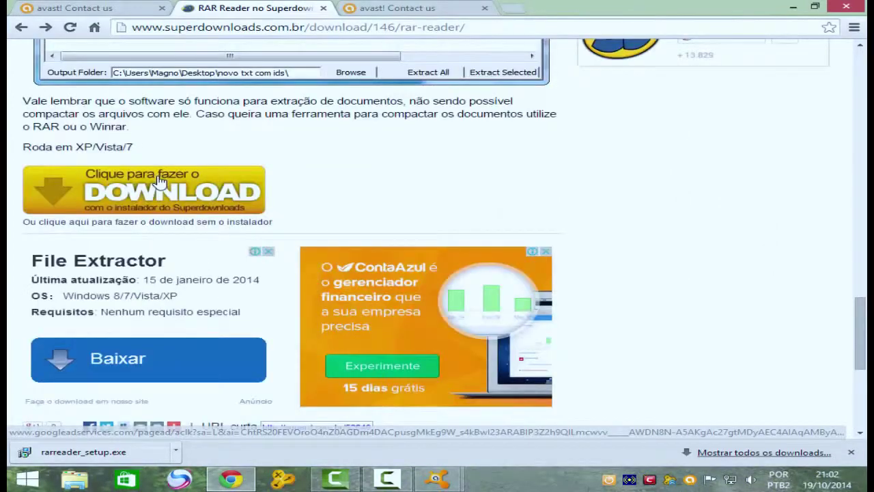
scroll(157, 178, up, 15)
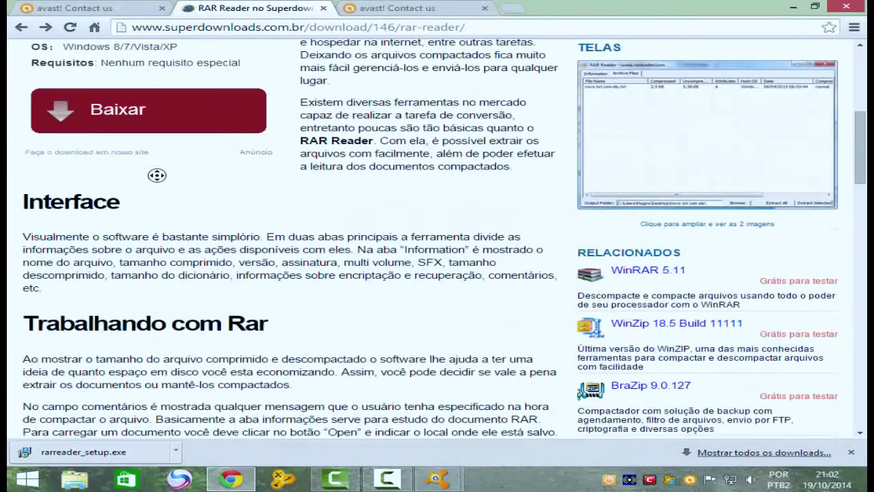
scroll(157, 175, up, 5)
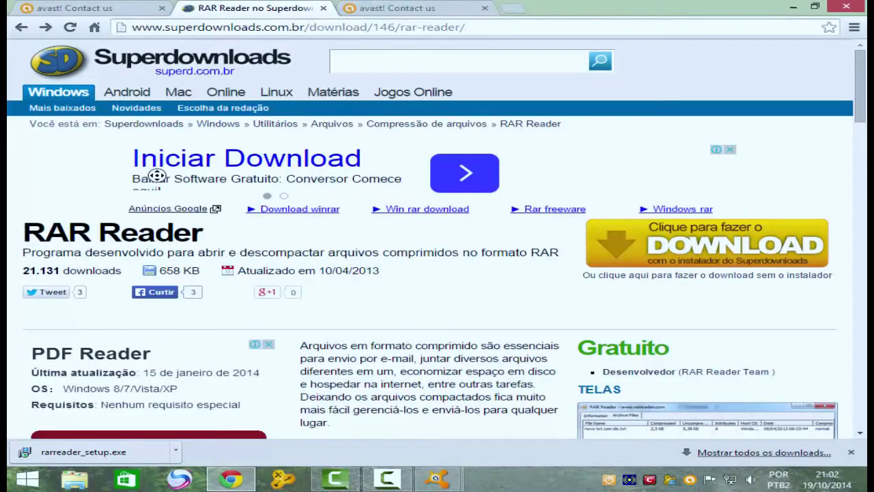
scroll(157, 176, down, 4)
scroll(139, 235, up, 3)
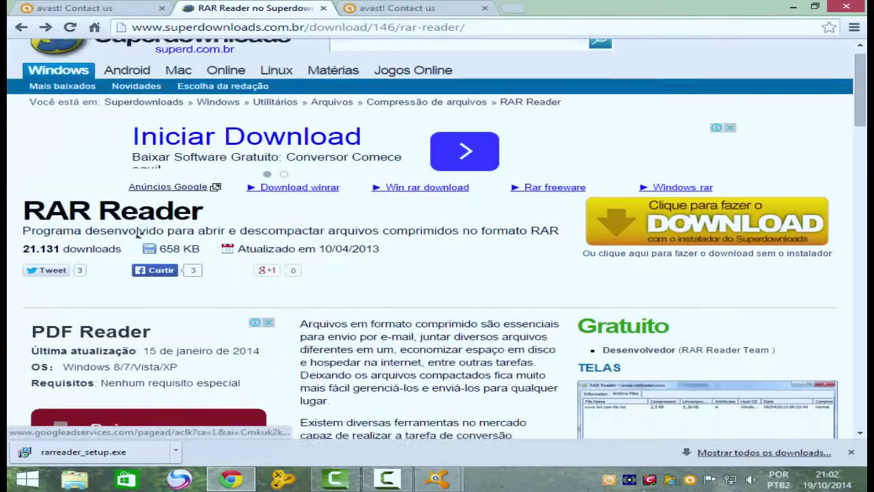
scroll(139, 234, down, 5)
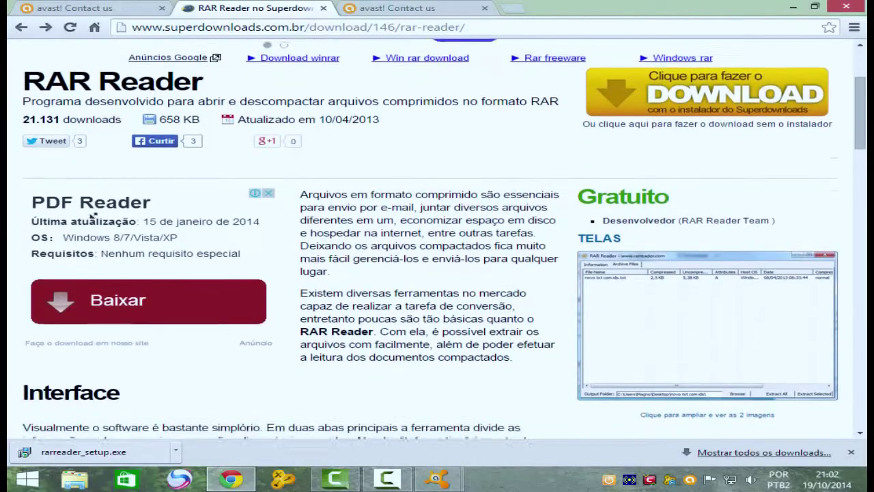
scroll(92, 214, down, 3)
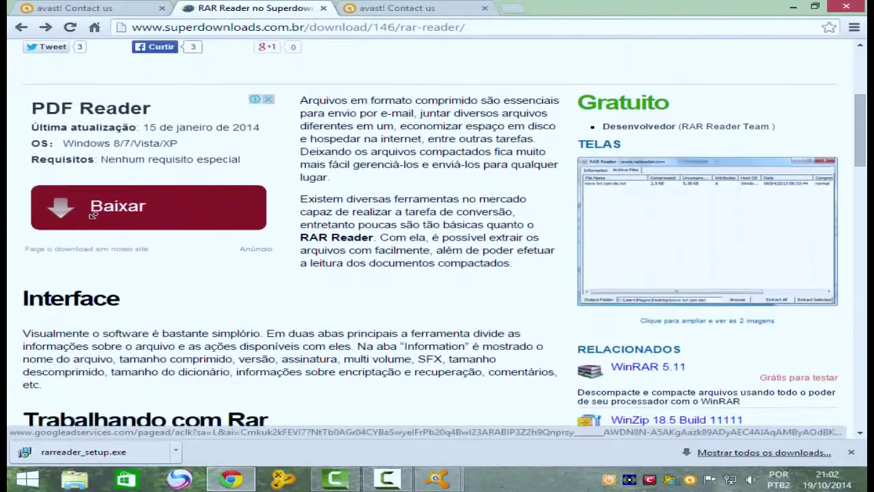
scroll(92, 215, down, 11)
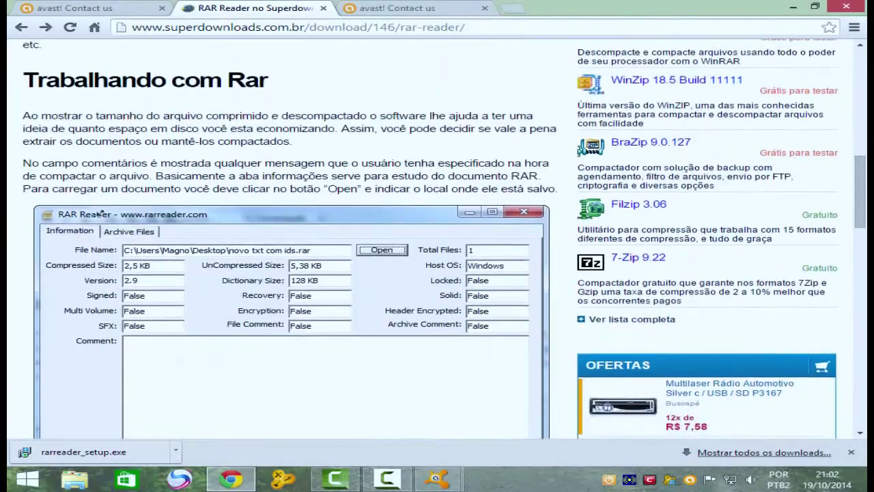
scroll(101, 213, down, 2)
scroll(99, 212, up, 14)
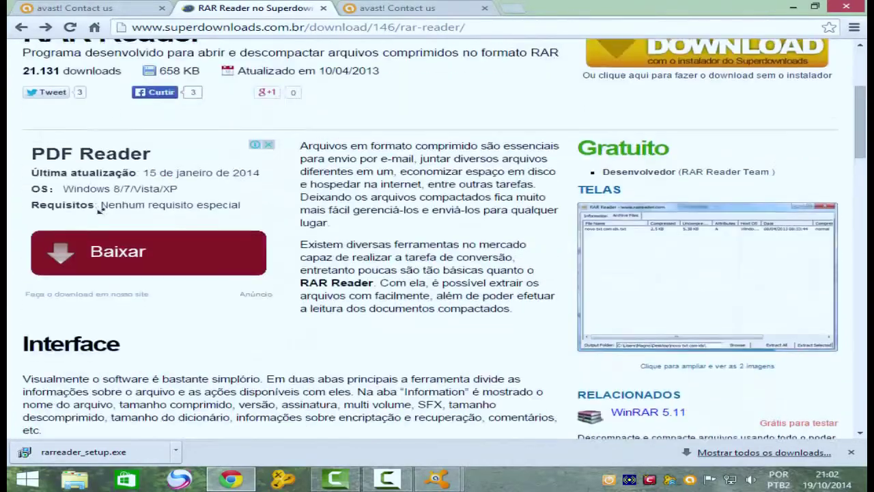
scroll(99, 210, up, 3)
scroll(99, 210, down, 1)
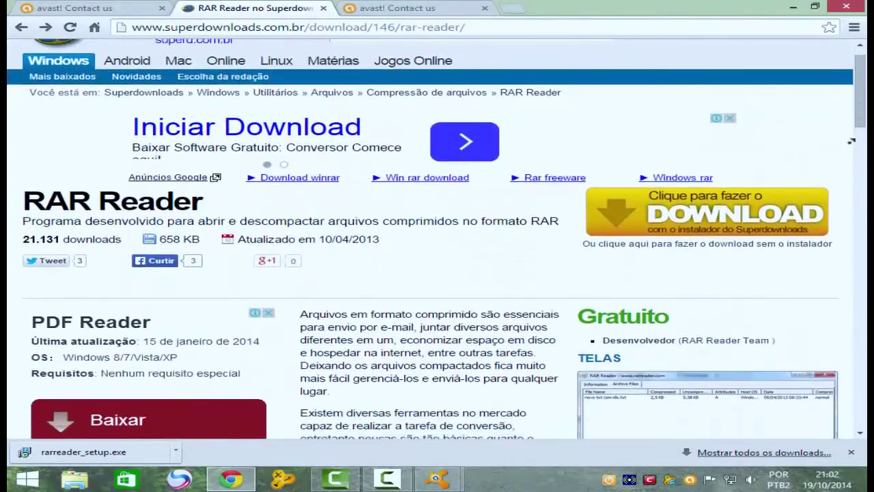
scroll(853, 137, up, 1)
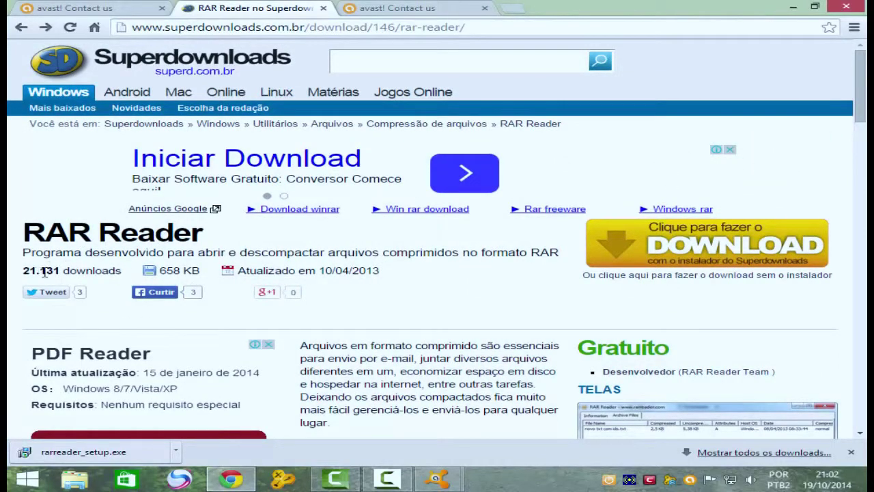
scroll(437, 307, down, 1)
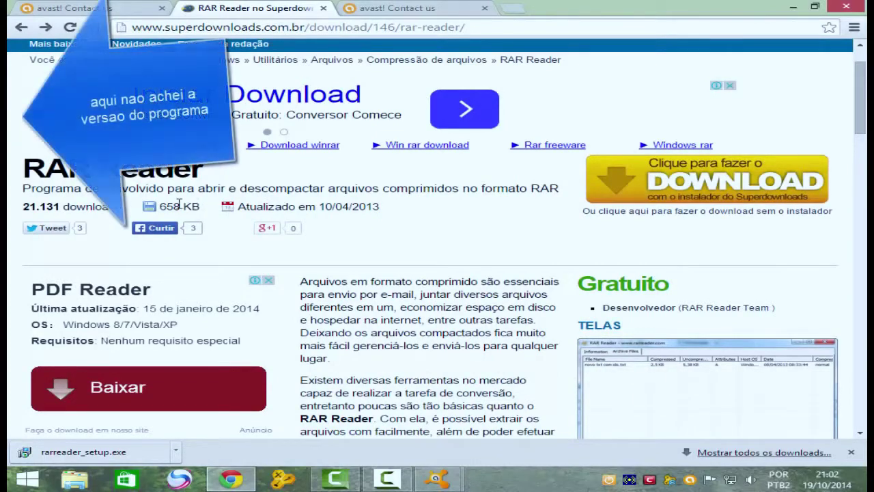
scroll(369, 224, down, 4)
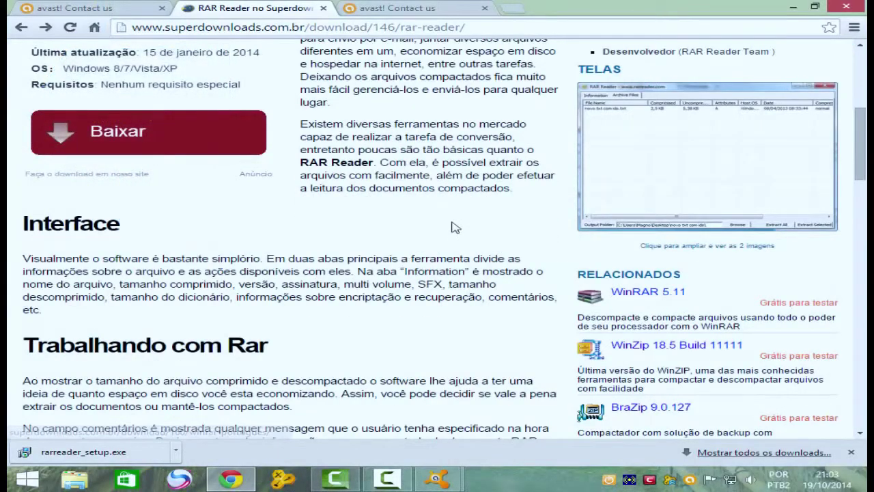
scroll(437, 219, up, 3)
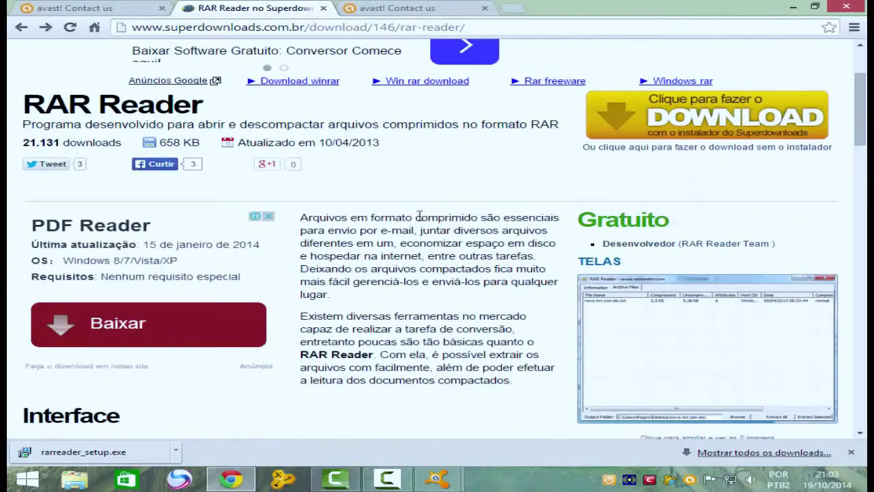
Return to the avast! file submission form and enter 1.0.1 as the program version and the contact e-mail address
click(436, 480)
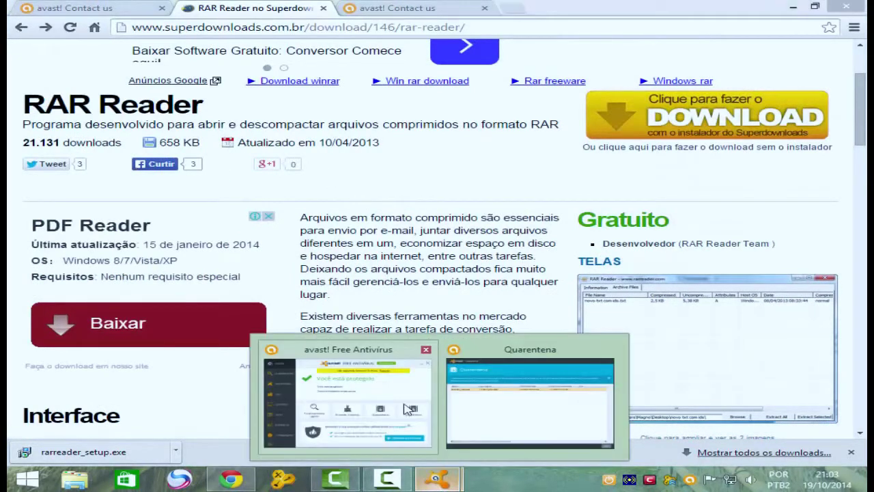
click(408, 408)
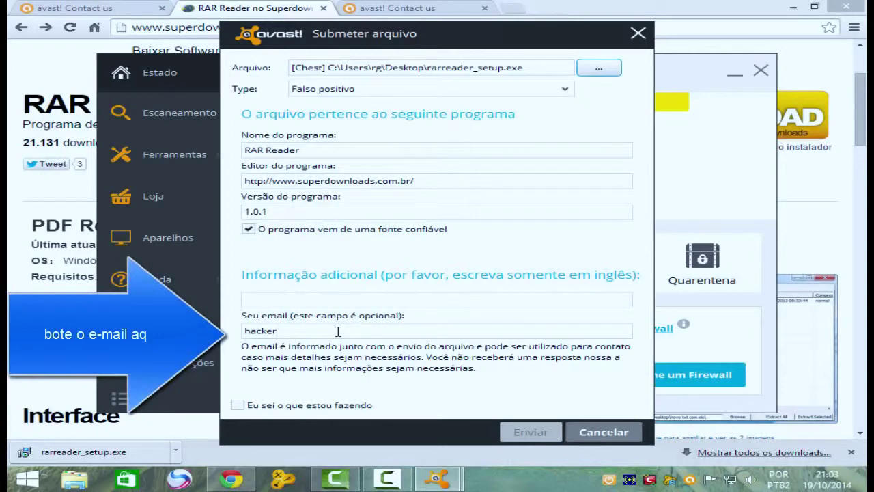
text(@gmsai)
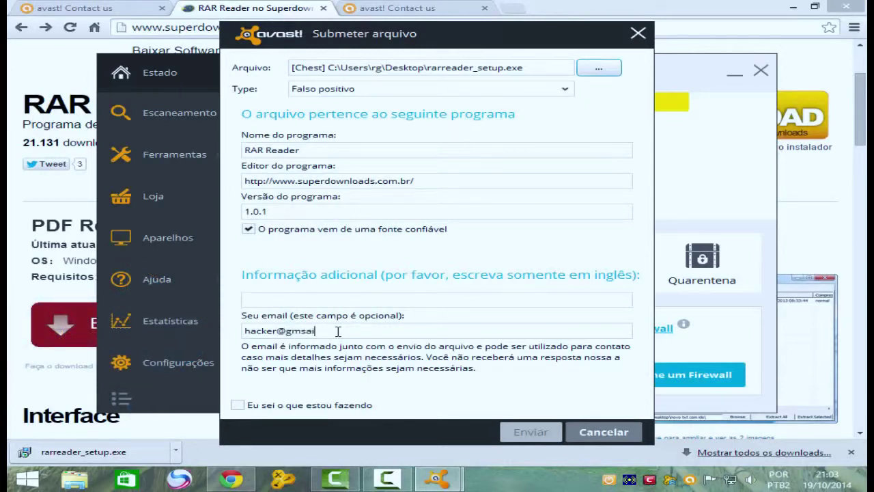
text(l.com)
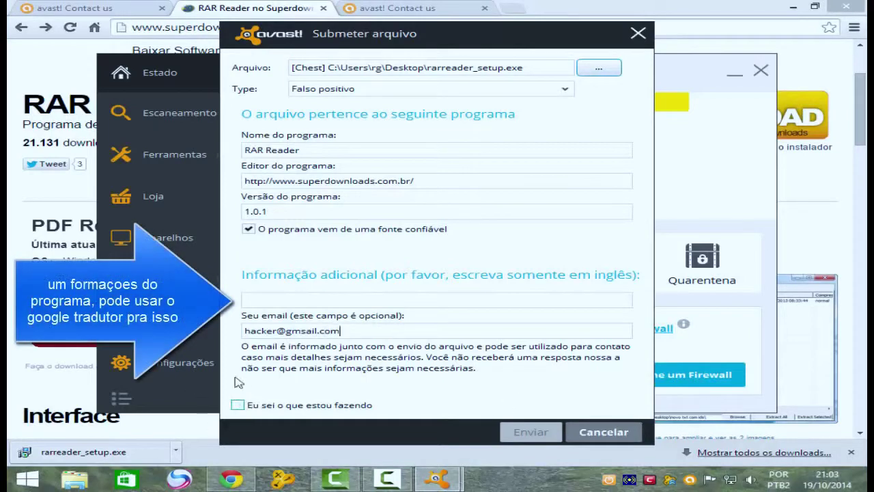
click(243, 300)
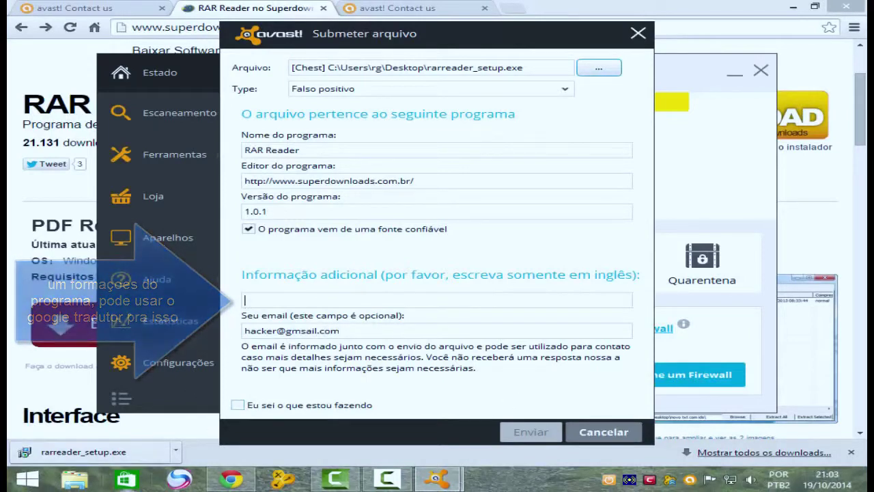
Switch to Chrome and go back from the first avast! contact confirmation page to its filled-in form
click(231, 478)
click(63, 7)
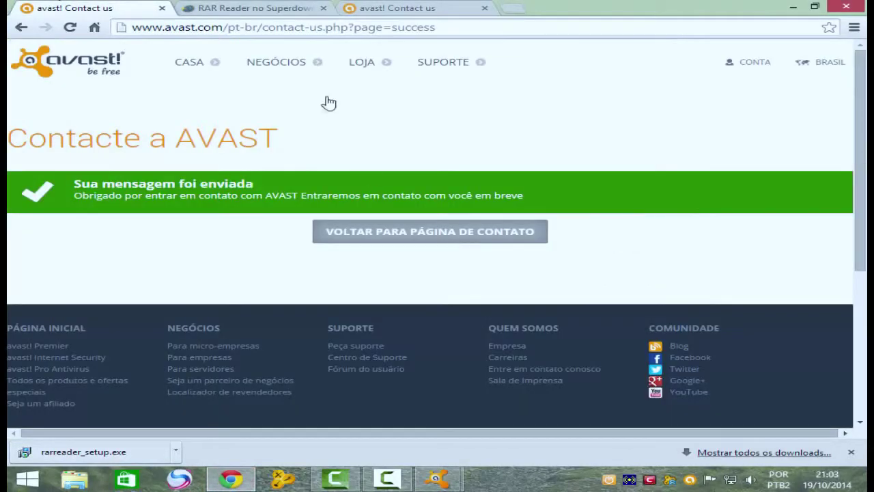
click(368, 5)
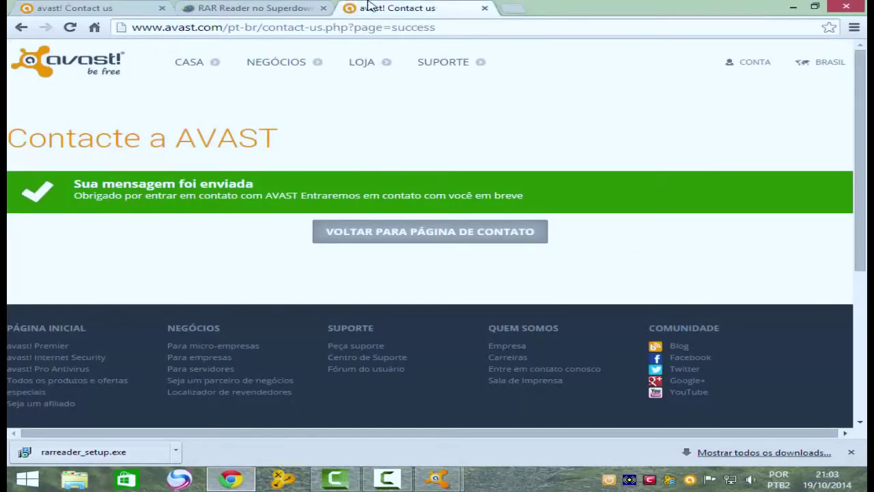
click(133, 5)
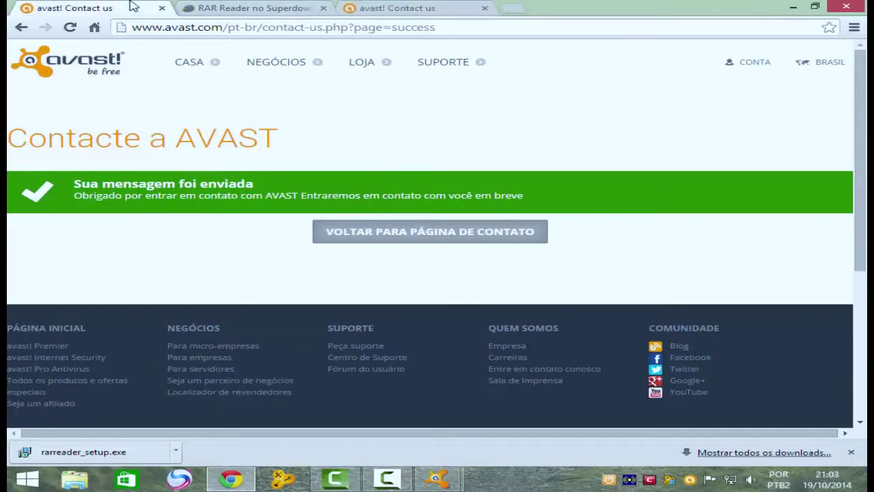
click(20, 26)
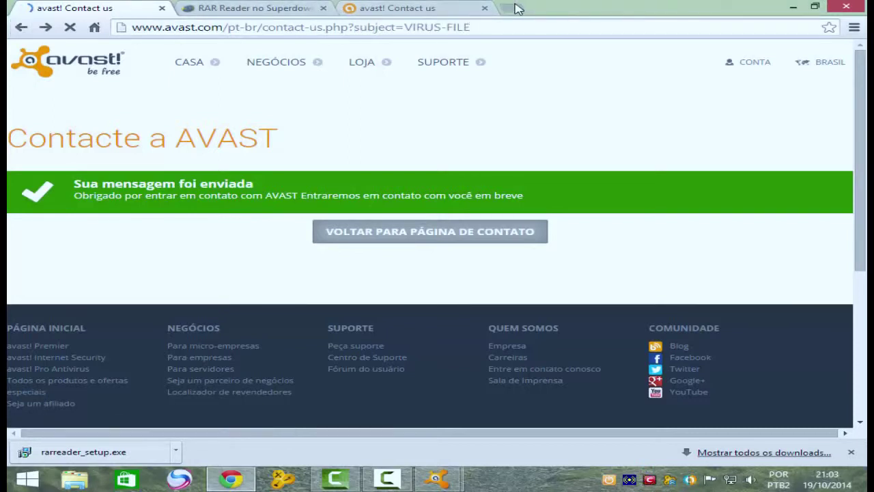
Search Google for "tradutor" in a new browser tab
key(ctrl+t)
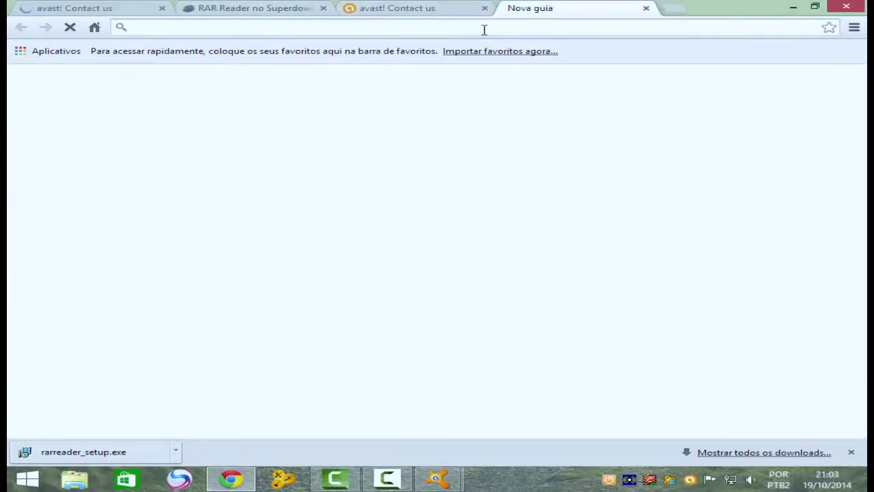
text(tradutor)
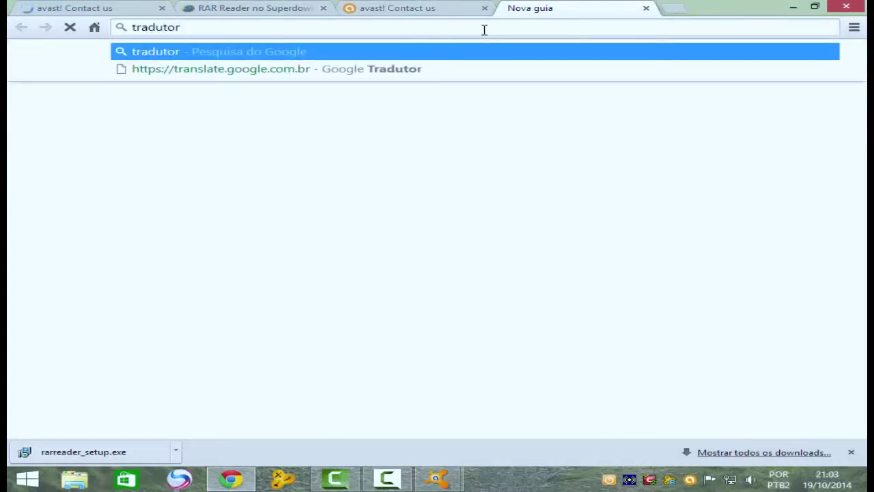
key(Return)
click(78, 7)
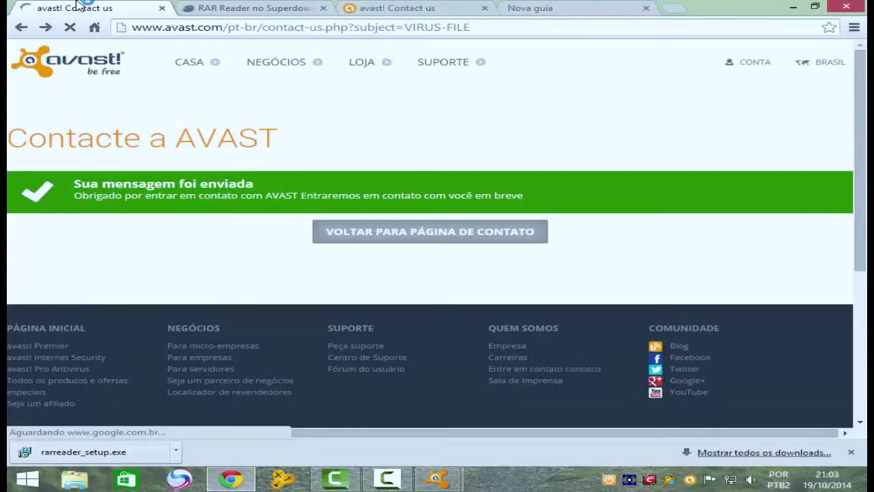
click(526, 6)
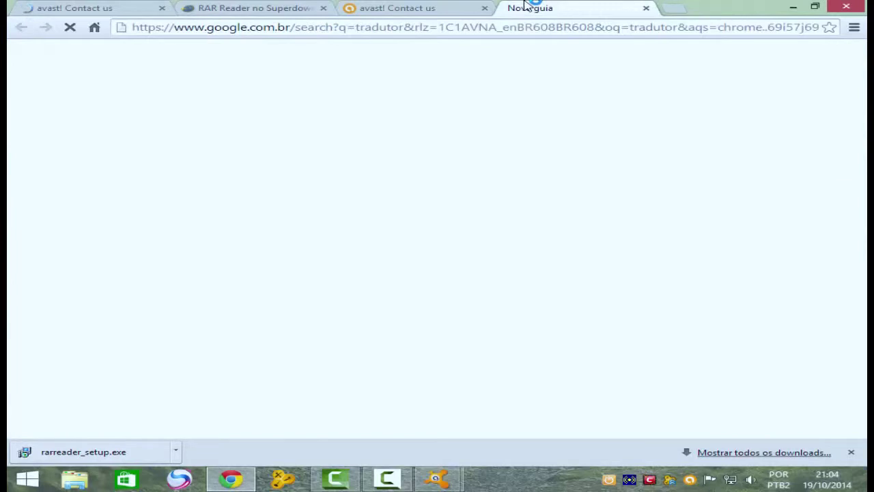
Return to the first avast! contact form and copy the message text "esse é um software de compaquitação"
click(98, 7)
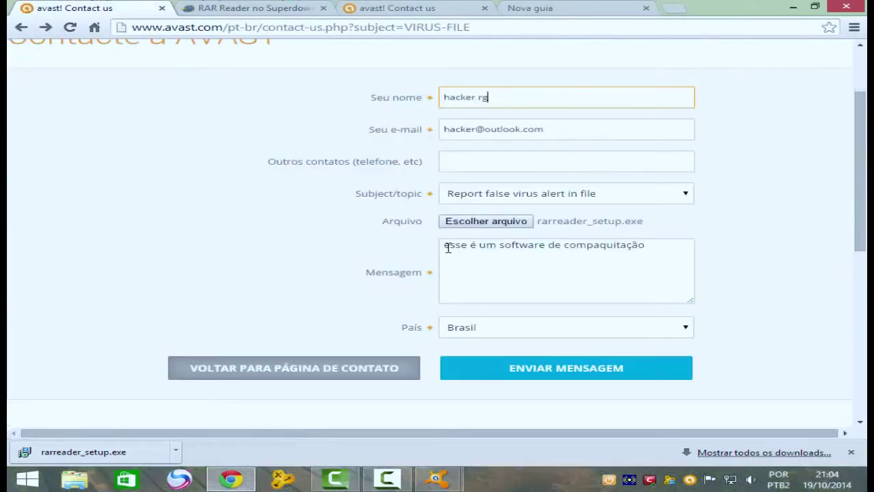
drag(447, 247, 662, 256)
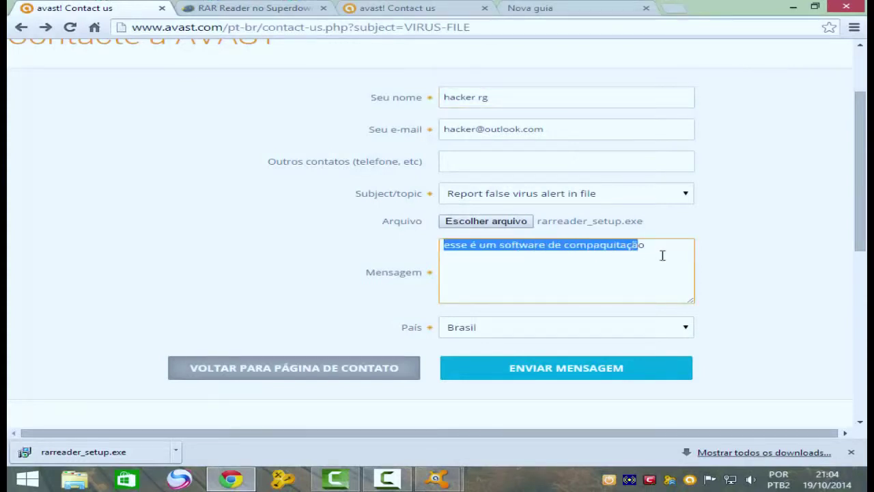
right_click(612, 245)
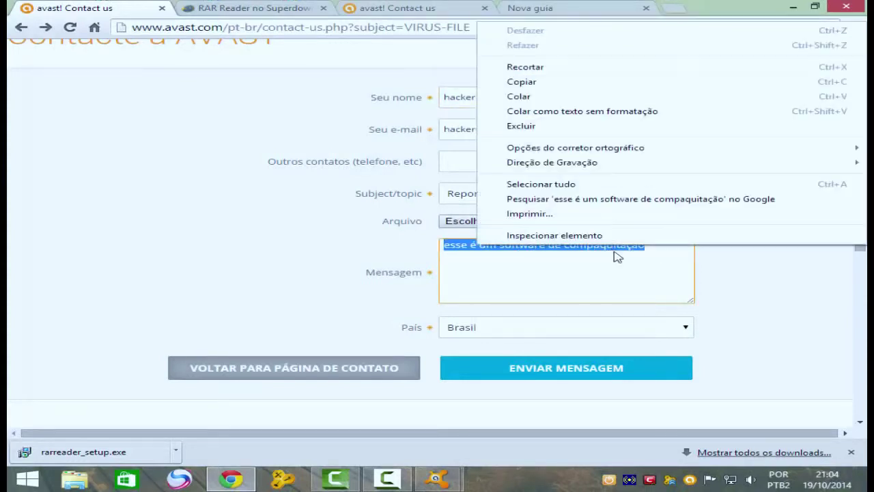
click(546, 75)
Go back to the new browser tab and load google.com in place of the pending search
click(542, 10)
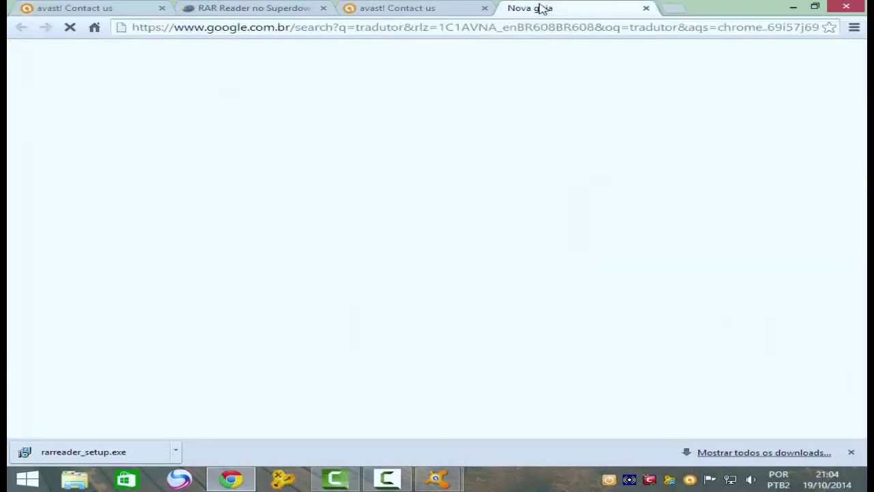
click(354, 26)
key(BackSpace)
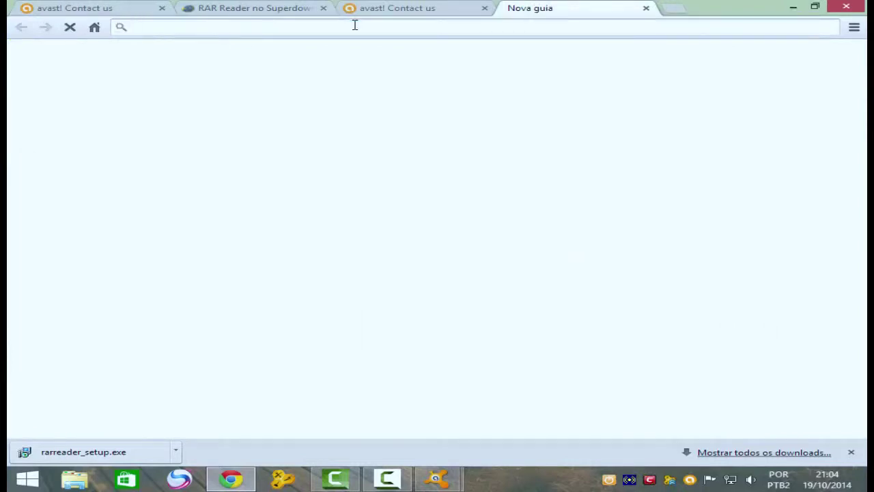
text(google.com)
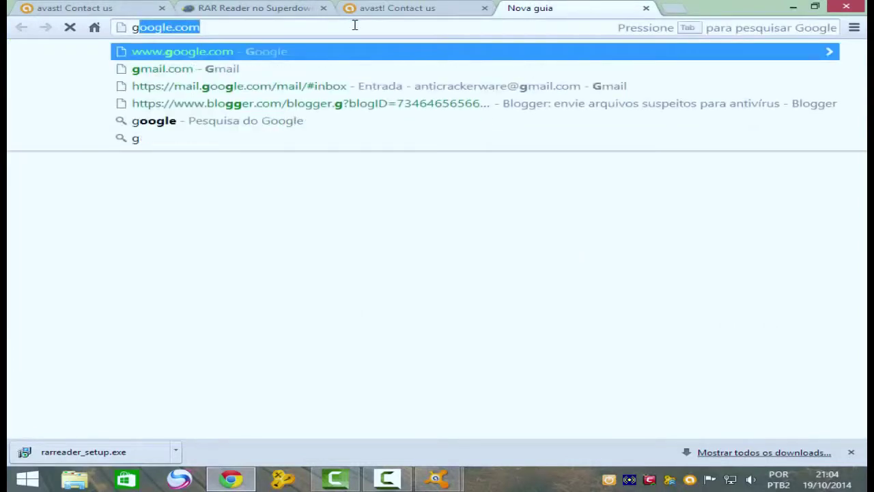
key(Return)
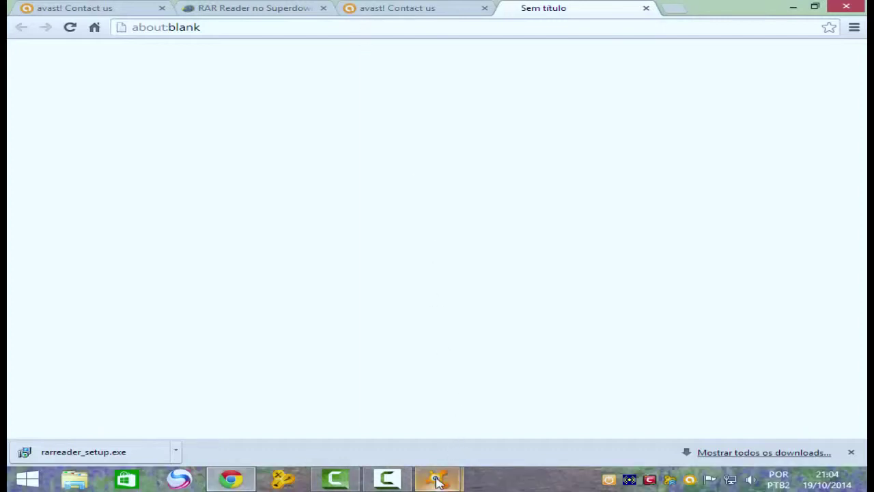
mouse_move(387, 480)
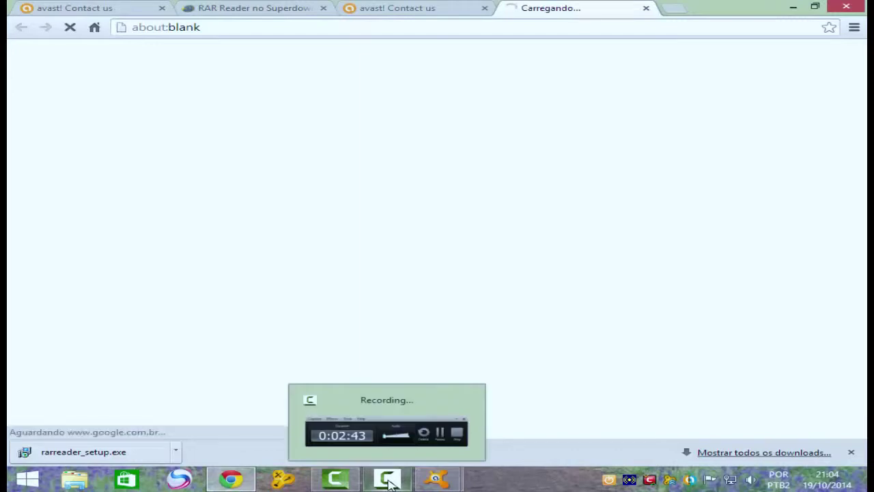
click(387, 480)
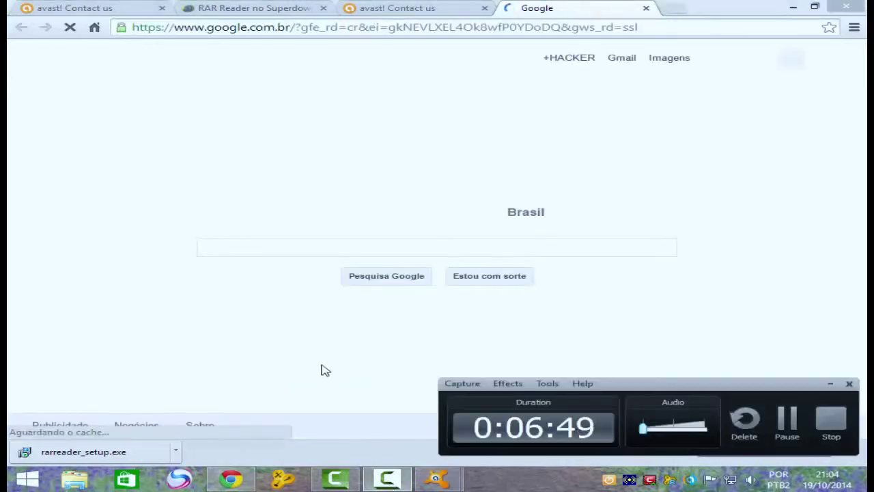
Search Google for "tradutor" and open the Google Tradutor result
click(294, 251)
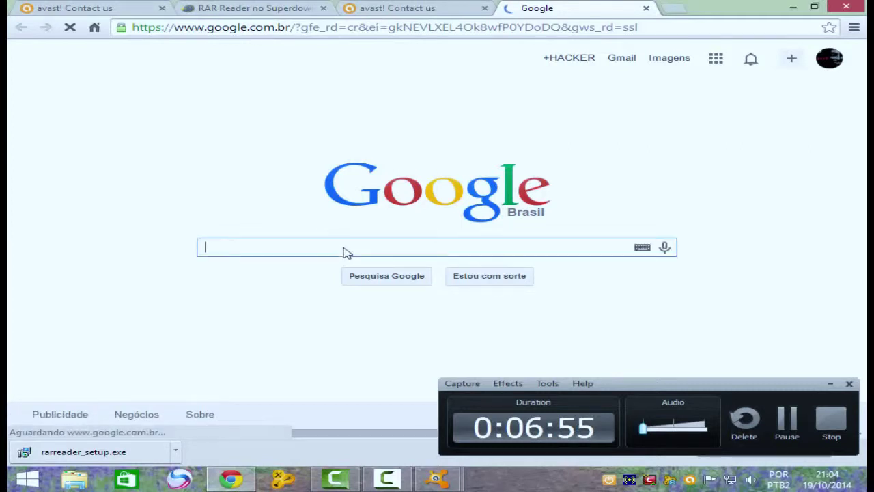
text(ra)
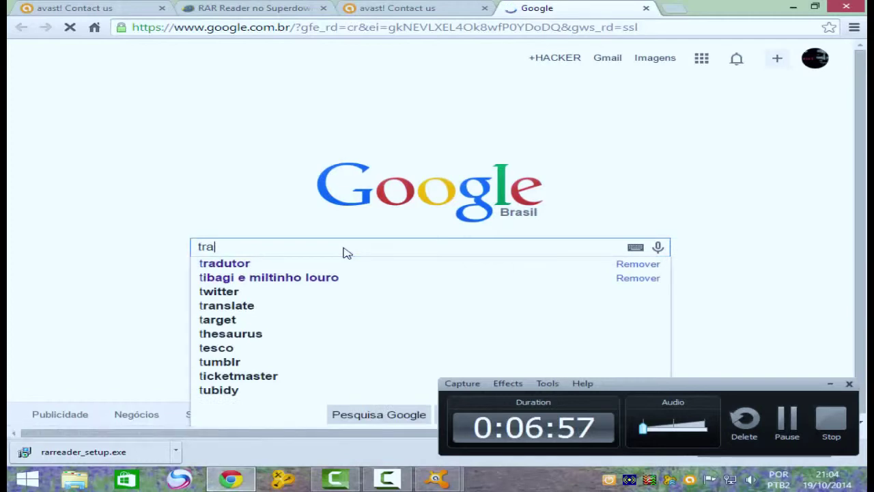
click(238, 266)
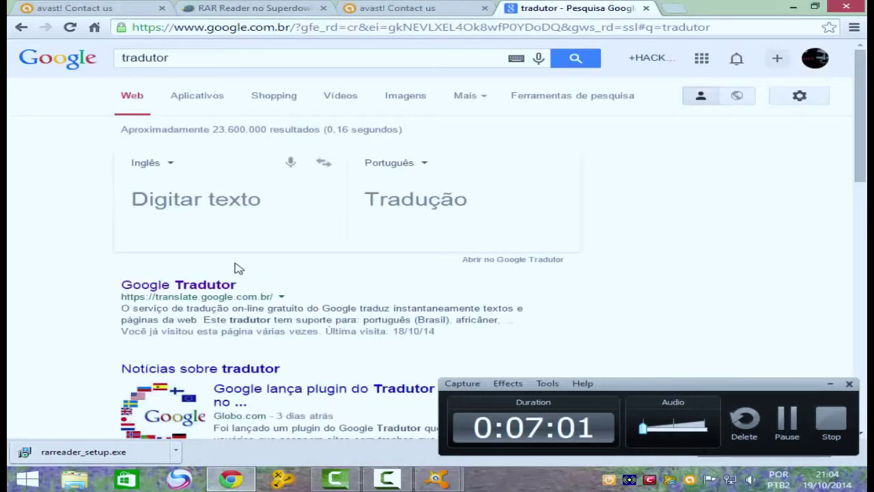
click(192, 287)
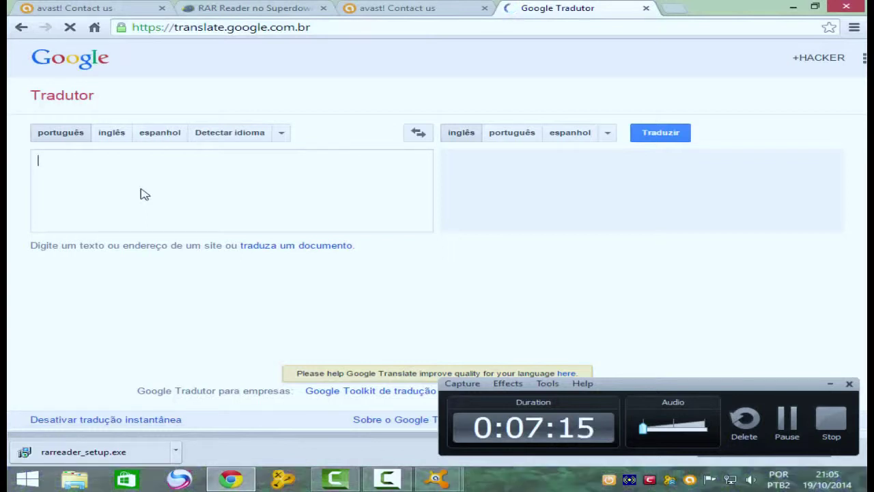
Paste the copied message, translate it from Portuguese to English, and accept the suggested correction "compactação"
right_click(145, 195)
click(184, 263)
click(658, 134)
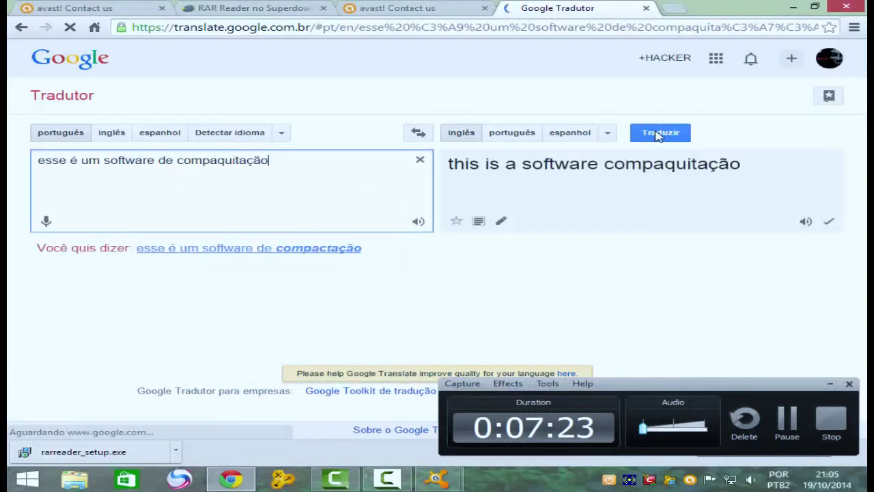
click(349, 252)
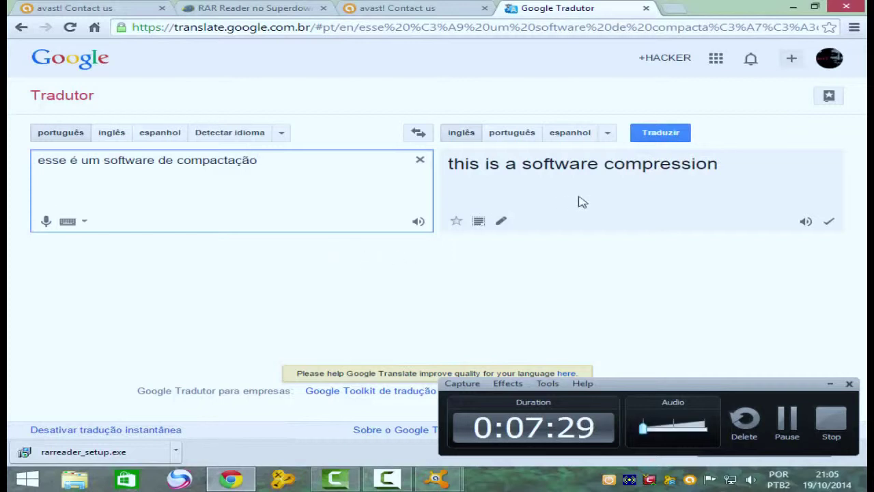
Copy the translation "this is a software compression" and paste it as the additional information in the avast! file submission form
drag(717, 163, 441, 171)
right_click(450, 164)
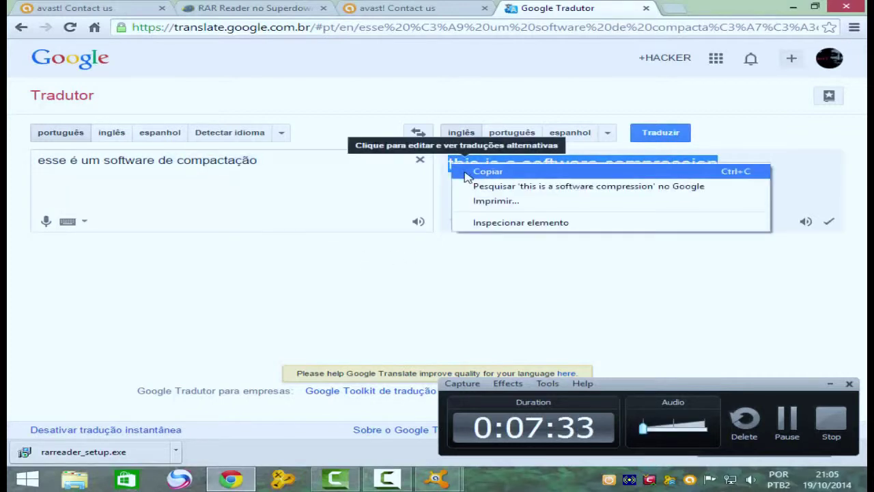
click(477, 171)
mouse_move(434, 482)
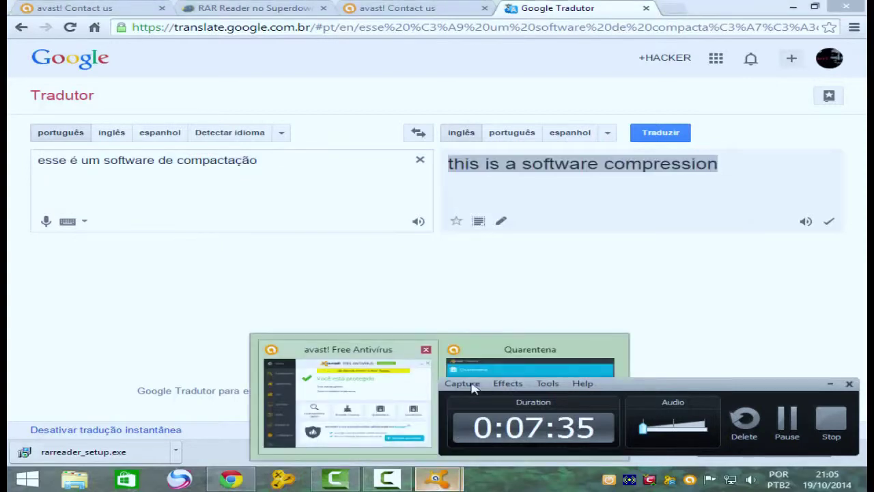
click(489, 358)
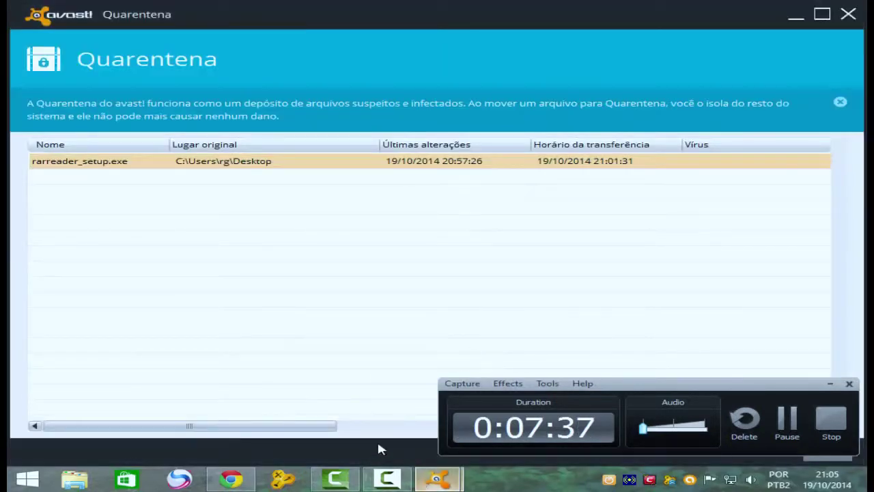
mouse_move(437, 479)
click(333, 413)
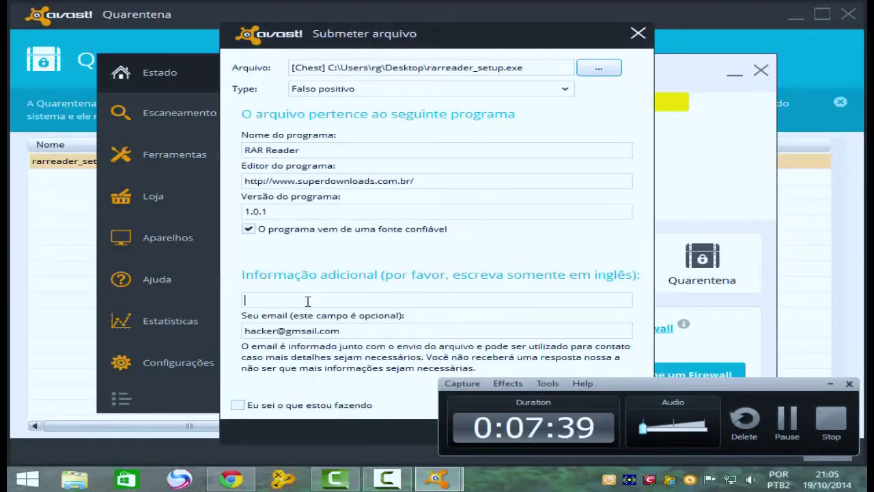
right_click(308, 301)
click(342, 382)
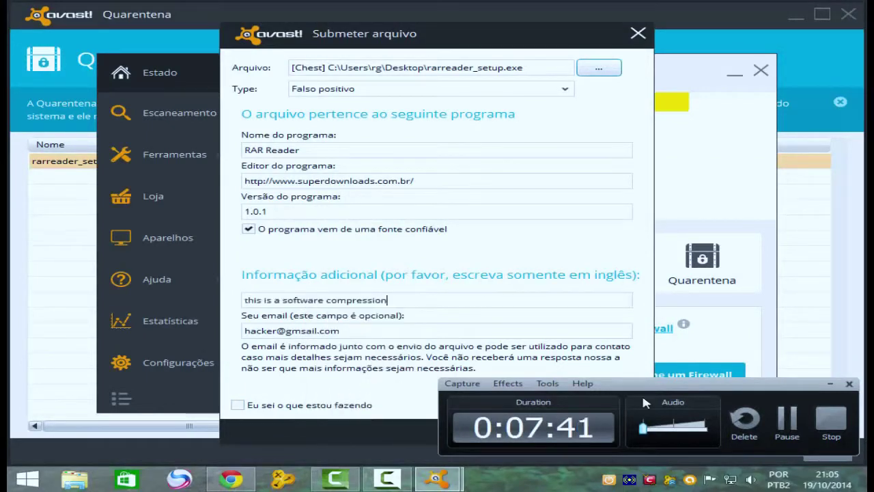
click(831, 385)
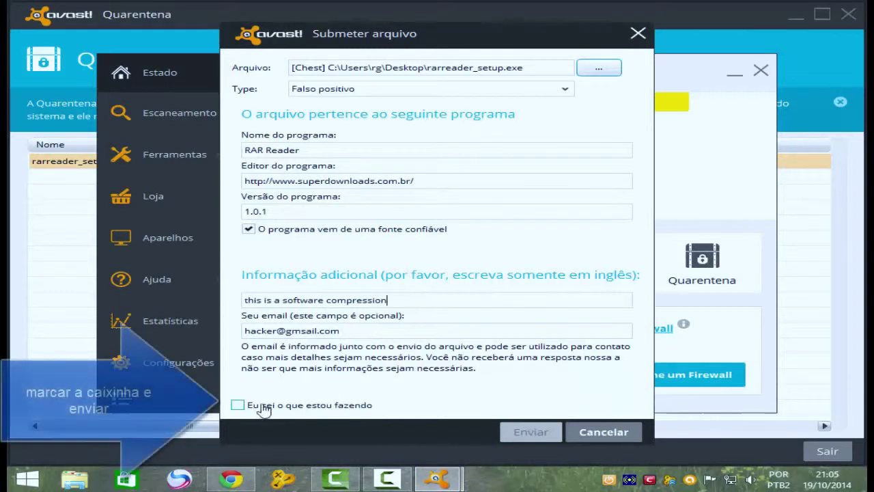
Tick "Eu sei o que estou fazendo" and submit rarreader_setup.exe as a false positive
click(239, 405)
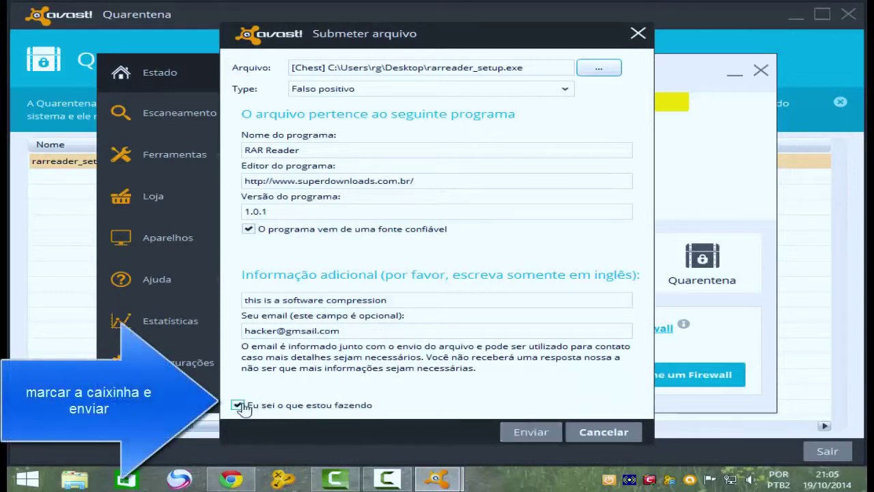
click(529, 432)
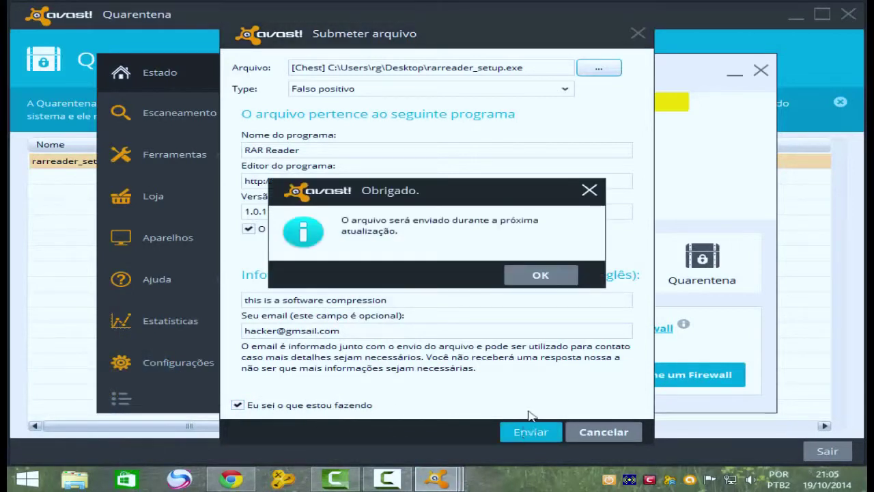
click(541, 285)
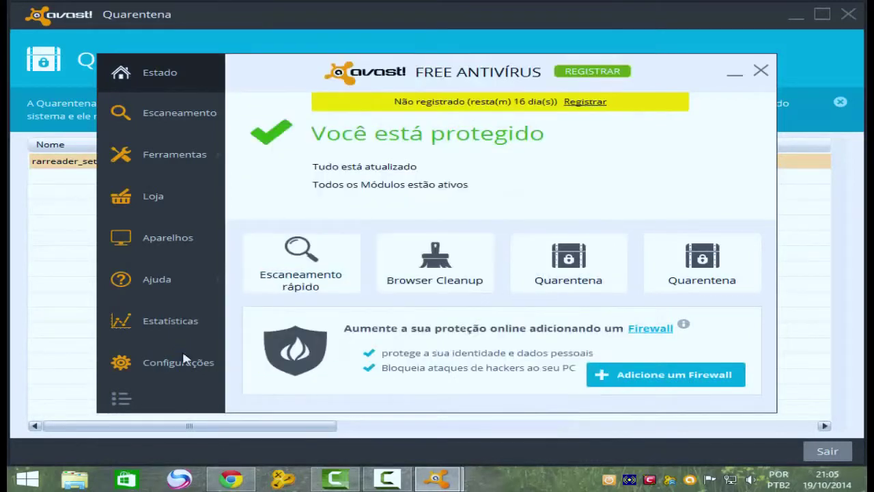
Update the virus definitions from the avast! update settings to send the queued file, and close the settings
click(194, 367)
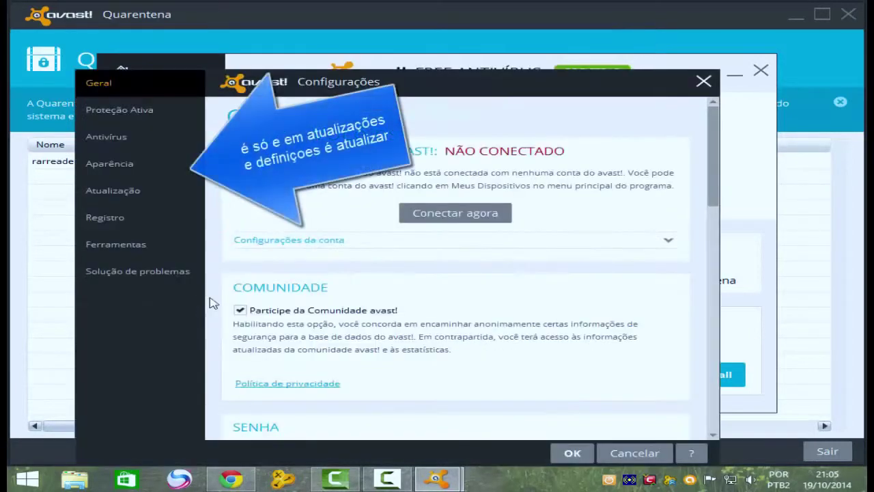
click(113, 191)
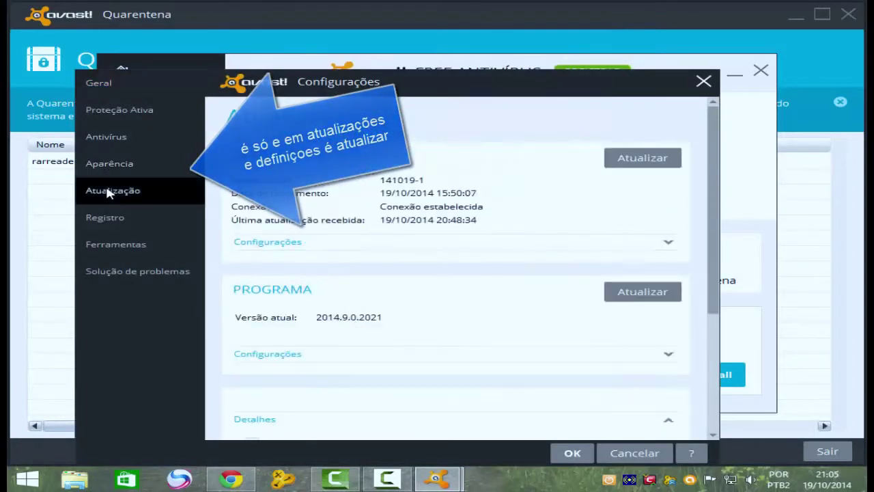
click(615, 159)
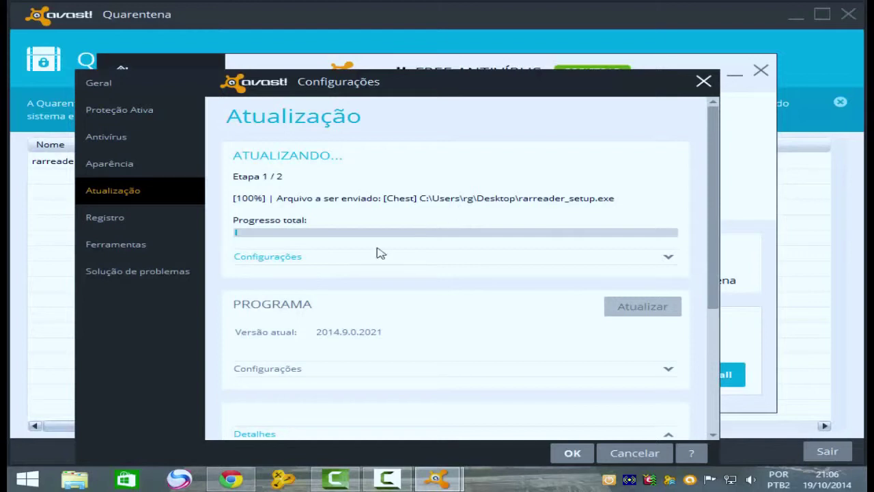
click(387, 476)
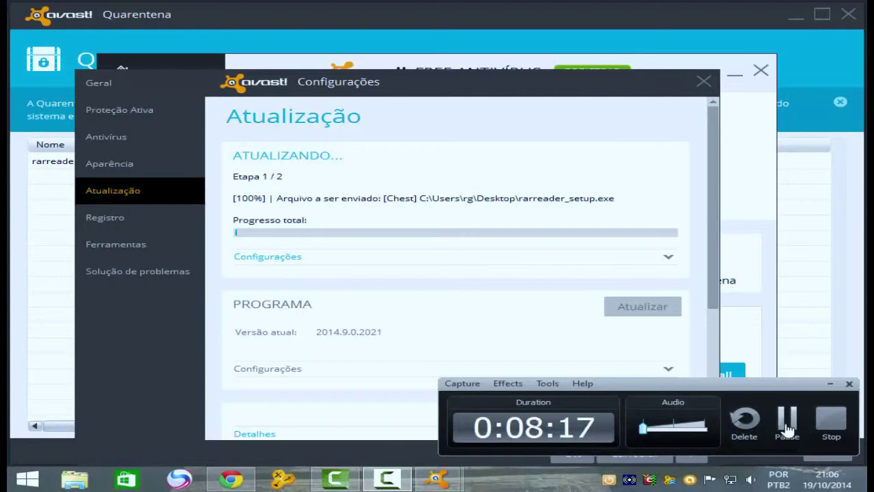
click(568, 337)
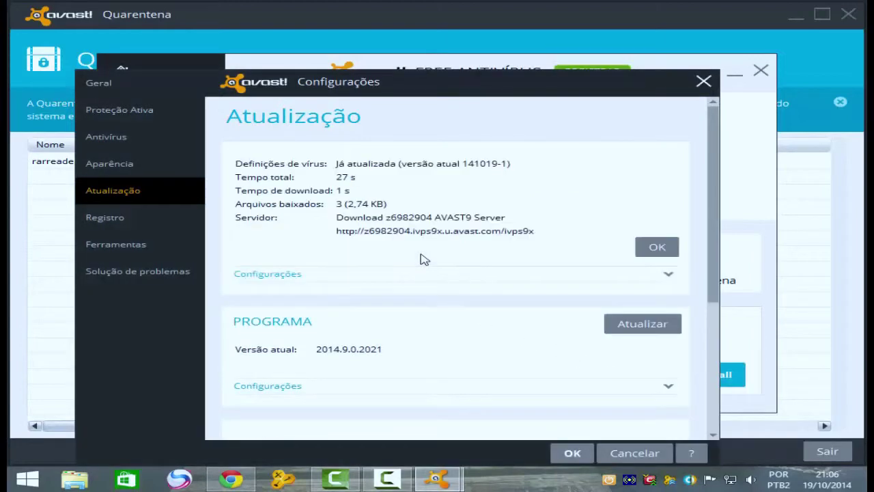
click(654, 250)
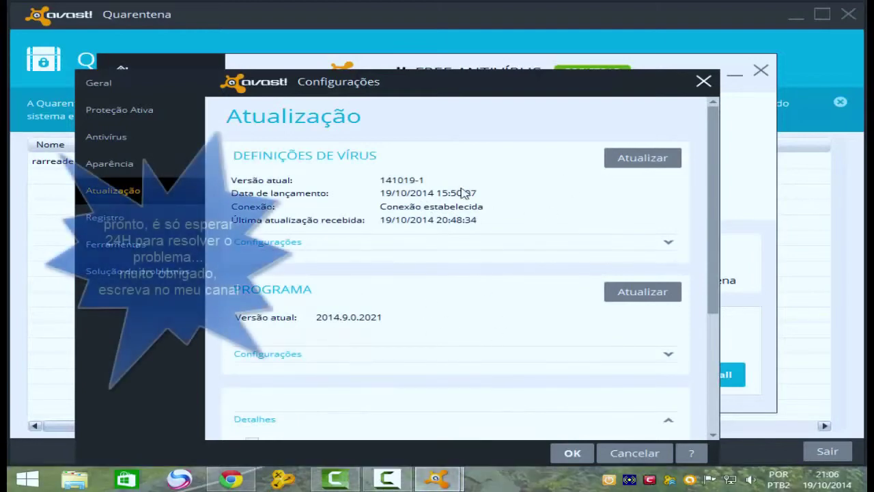
click(703, 81)
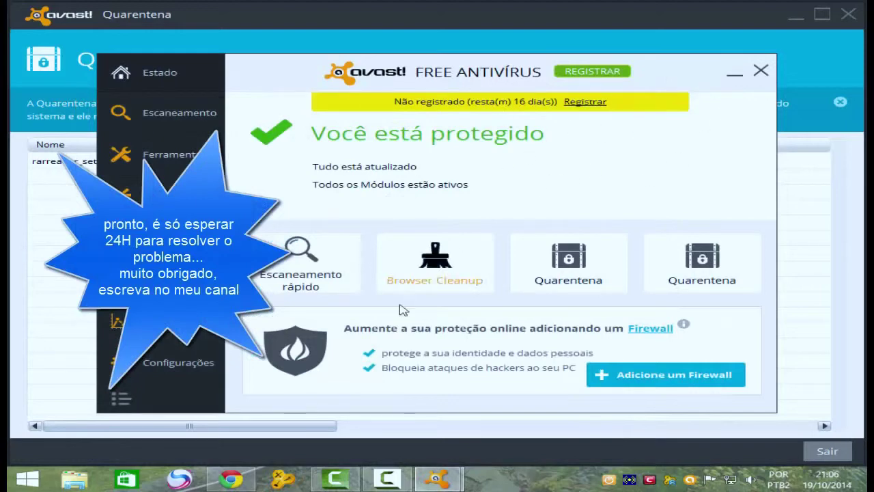
click(396, 479)
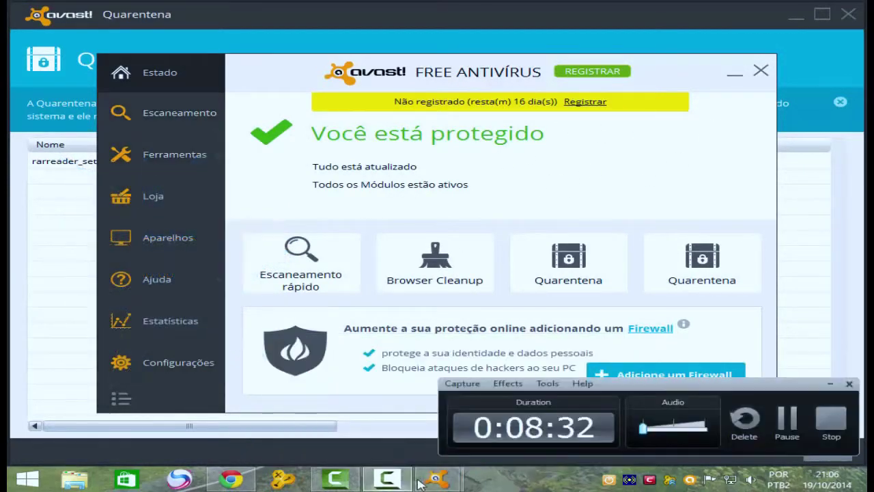
click(829, 419)
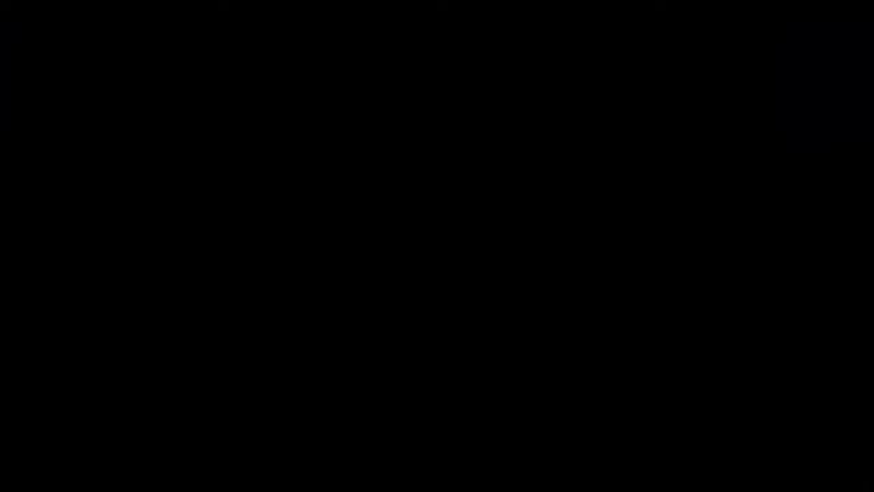